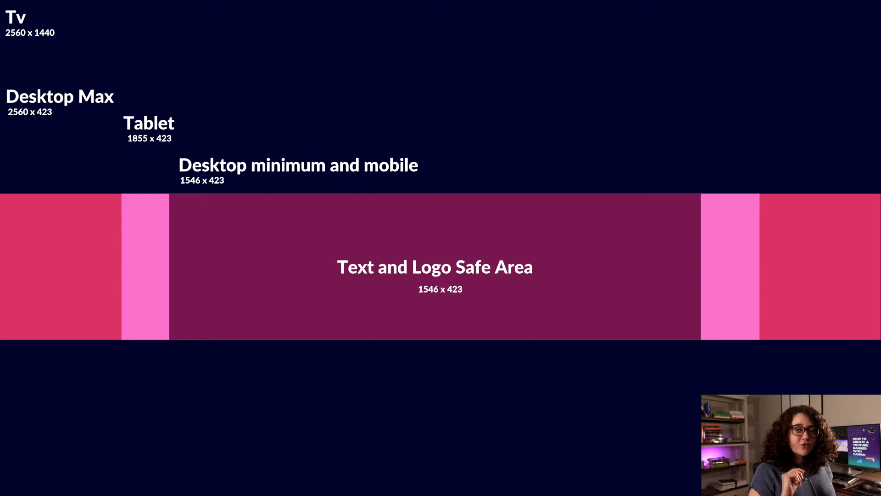
left_click(6, 340)
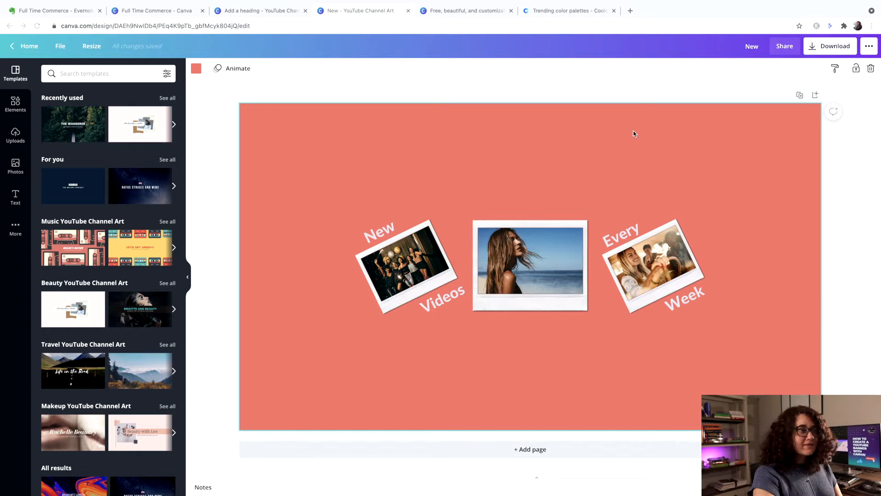
- From the Instagram post templates page, search the design types for "you" and create a blank YouTube Channel Art design
left_click(490, 12)
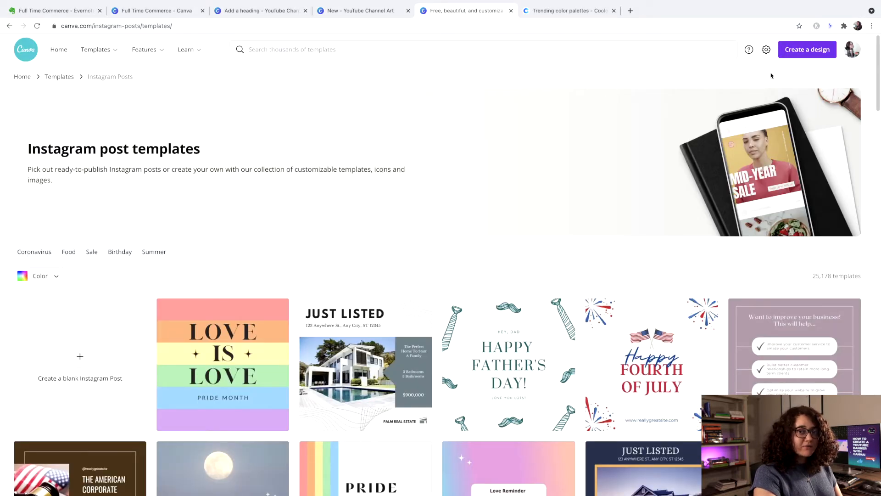
left_click(798, 53)
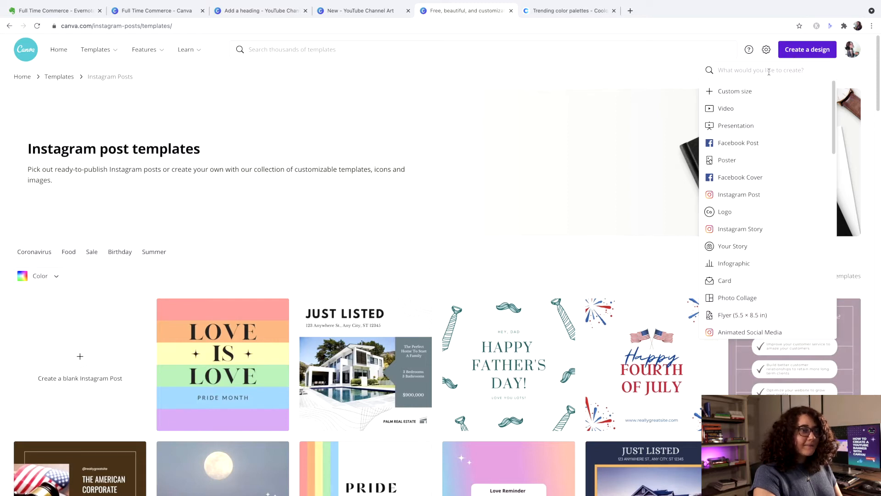
type("you")
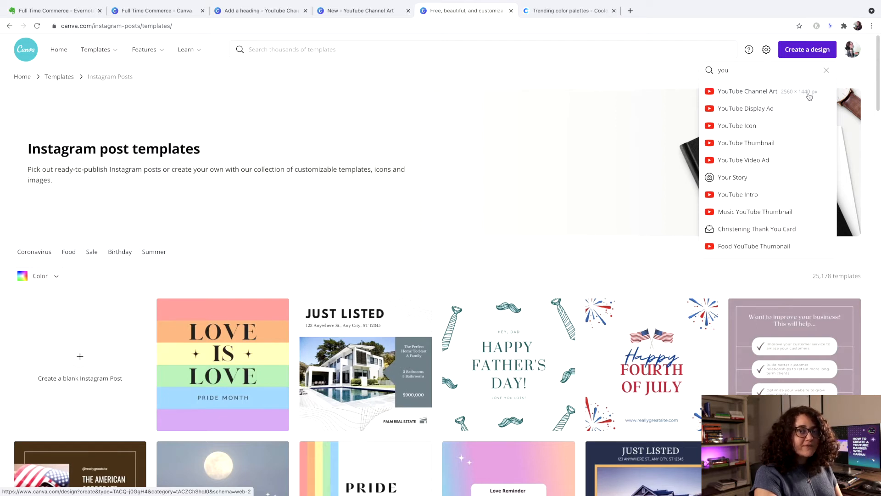
left_click(210, 11)
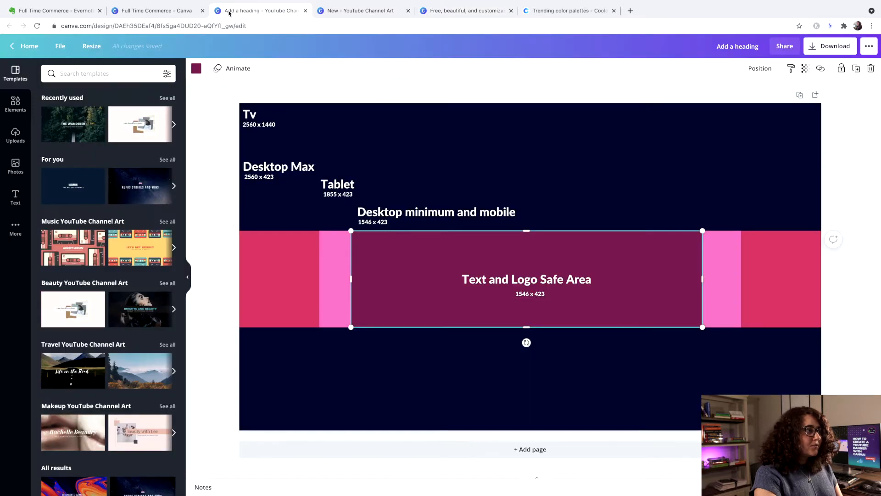
left_click(499, 14)
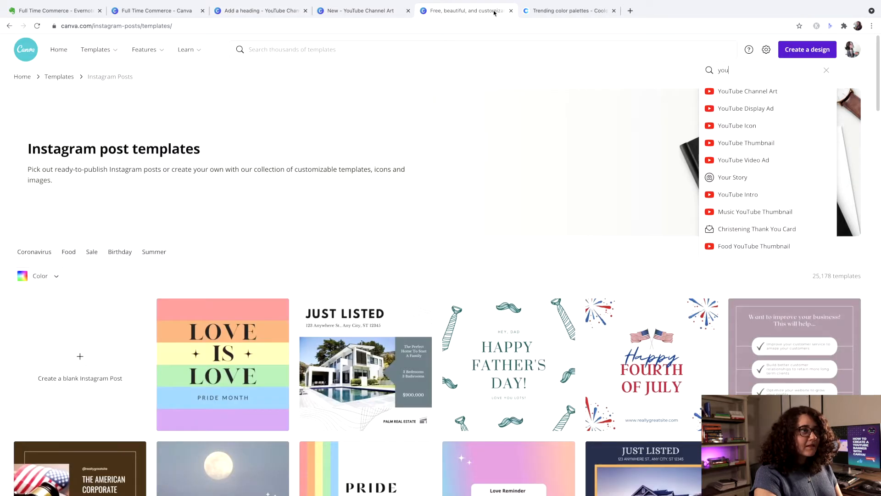
left_click(786, 90)
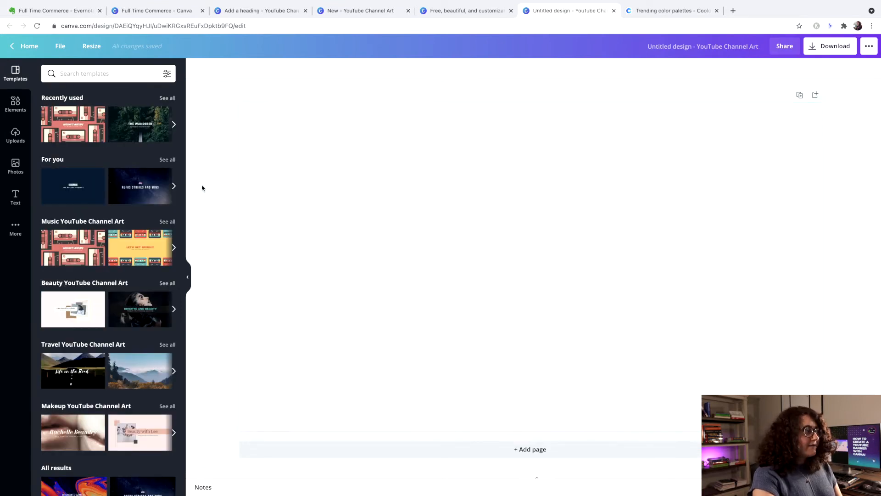
scroll(66, 201, "down", 2)
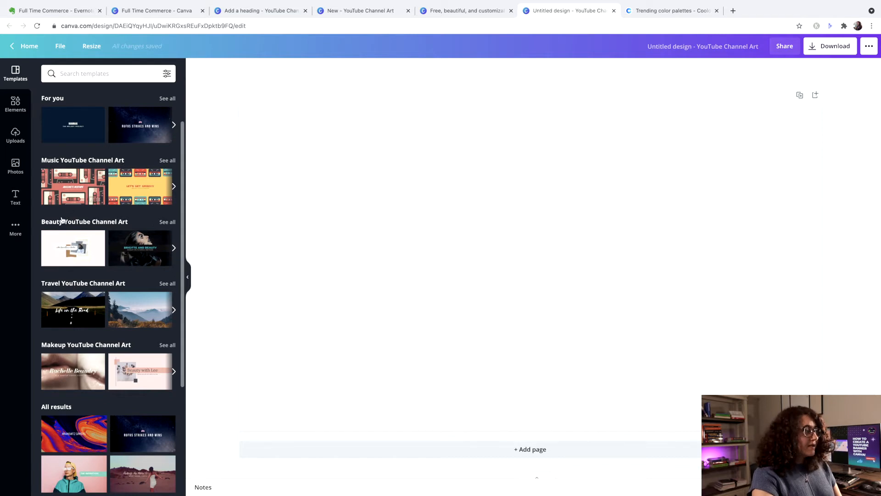
scroll(66, 214, "down", 2)
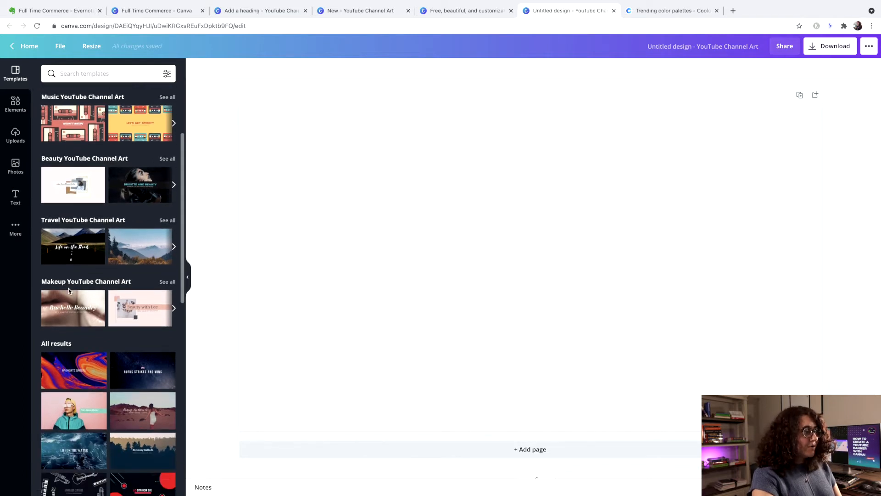
scroll(71, 265, "up", 2)
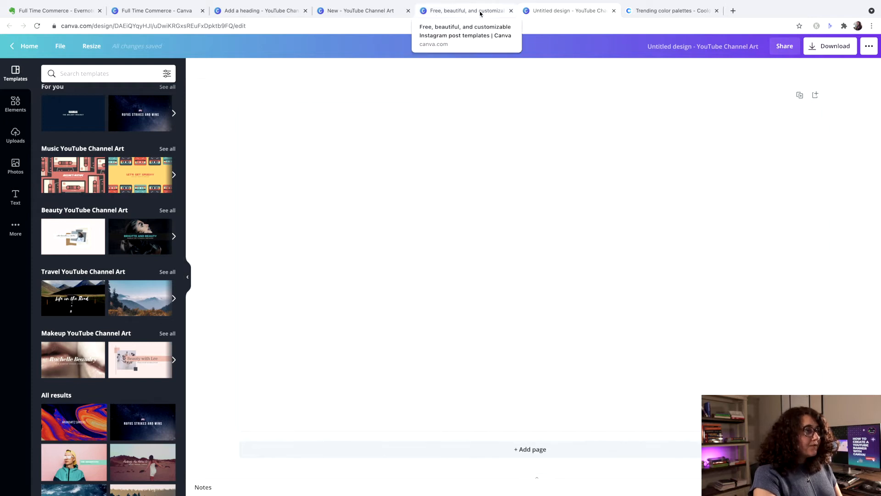
- Copy the 1546 x 423 Text and Logo Safe Area rectangle from the banner size guide design
left_click(259, 10)
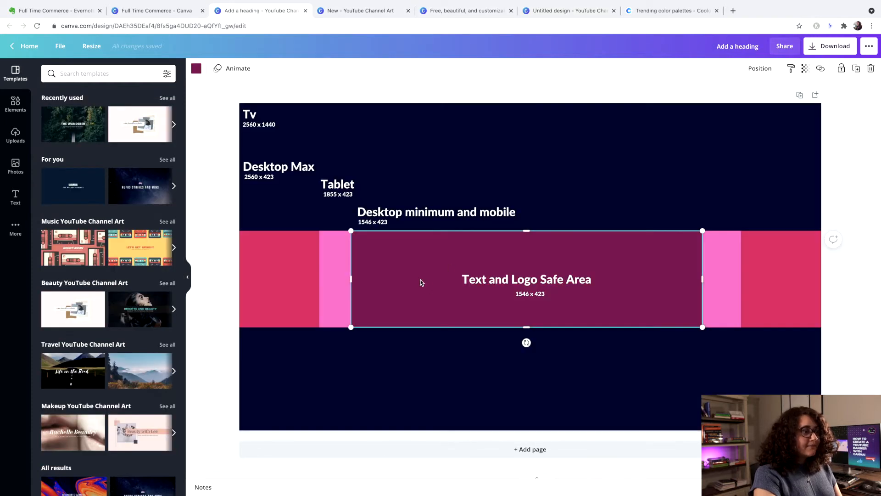
right_click(446, 263)
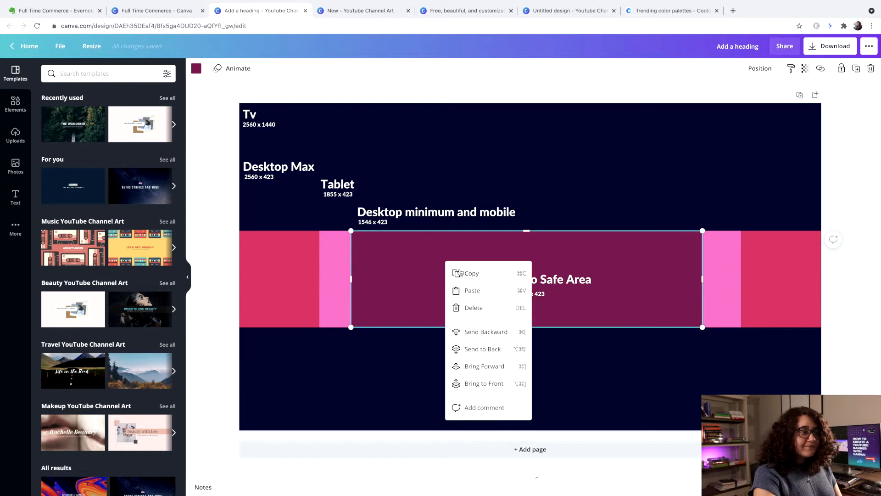
left_click(461, 274)
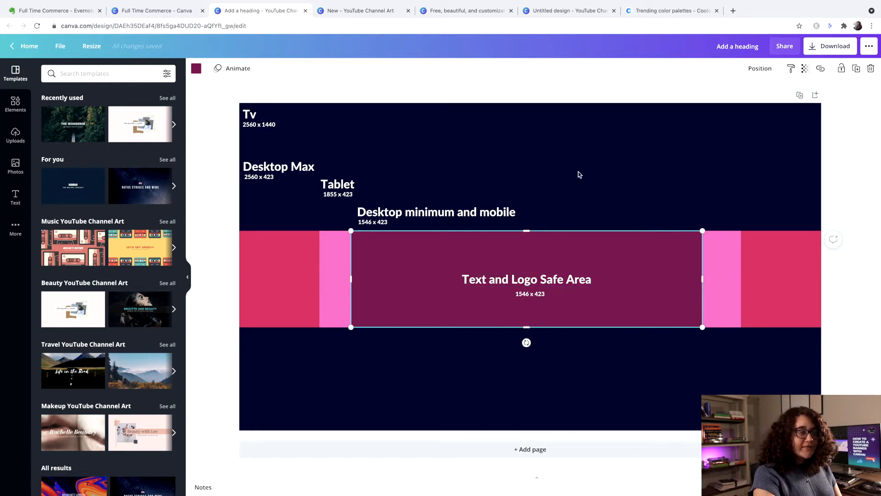
- Paste the safe-area rectangle into the untitled YouTube Channel Art design and centre it on the canvas
left_click(581, 11)
right_click(510, 289)
left_click(528, 315)
left_click_drag(521, 296, 523, 282)
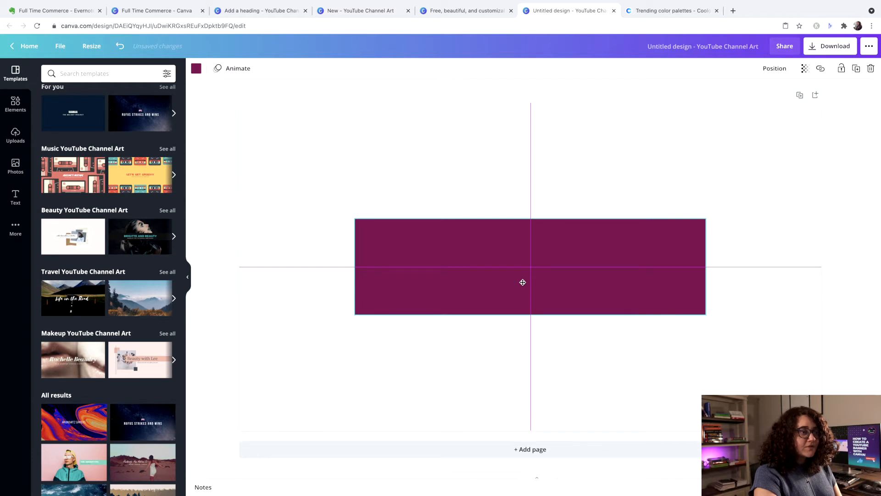
left_click_drag(523, 283, 521, 280)
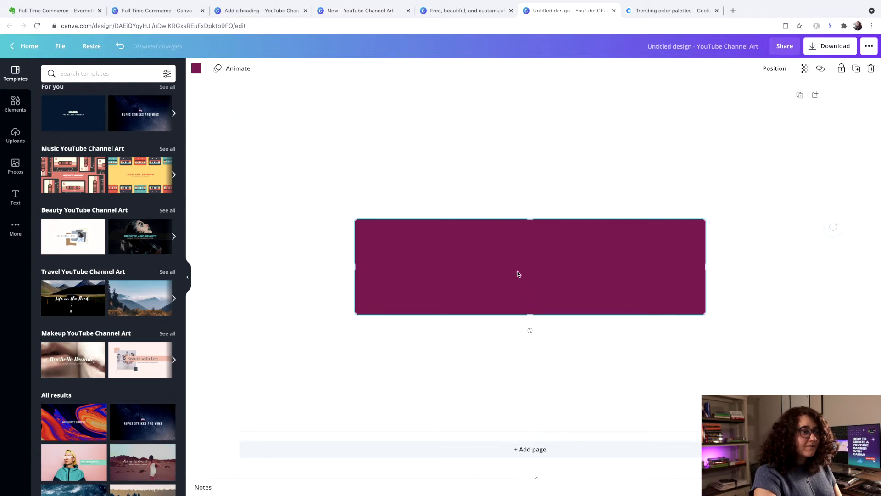
left_click(487, 174)
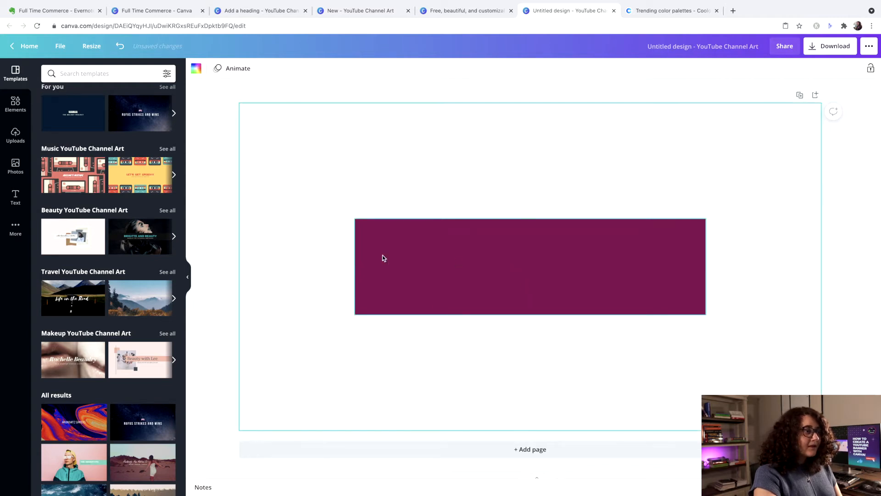
- Search the elements for "frame", add the landscape polaroid frame and scale it down to fit centred inside the purple rectangle
left_click(16, 114)
left_click(84, 75)
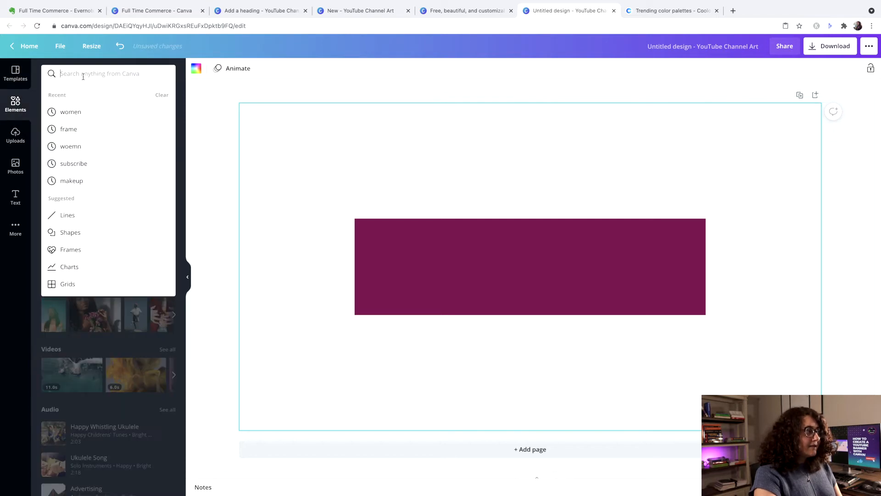
type("frame")
key("Return")
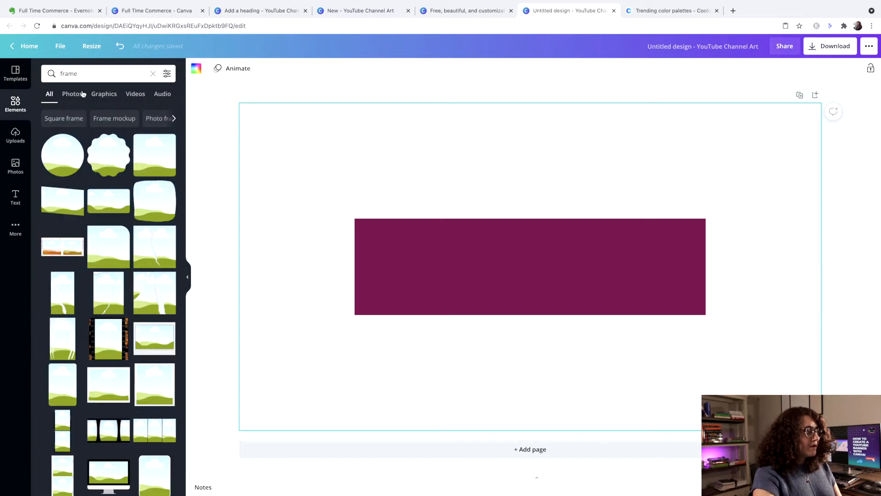
left_click(157, 349)
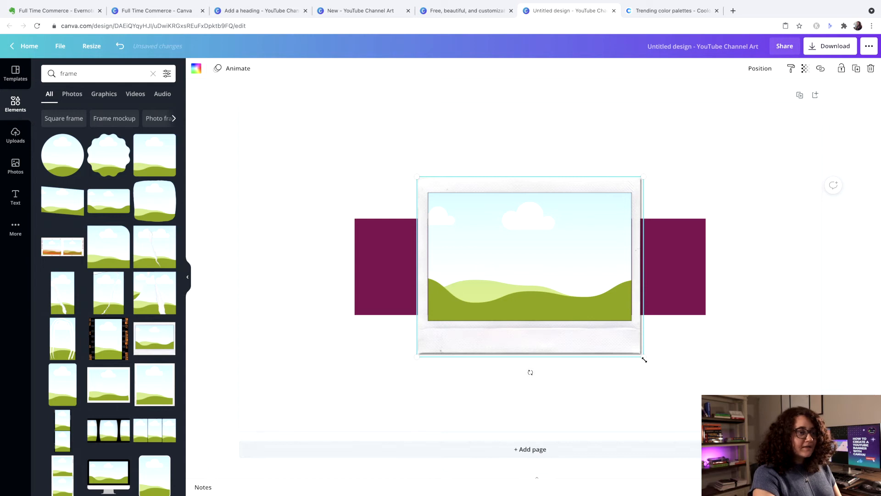
left_click_drag(645, 360, 524, 280)
left_click_drag(473, 211, 528, 257)
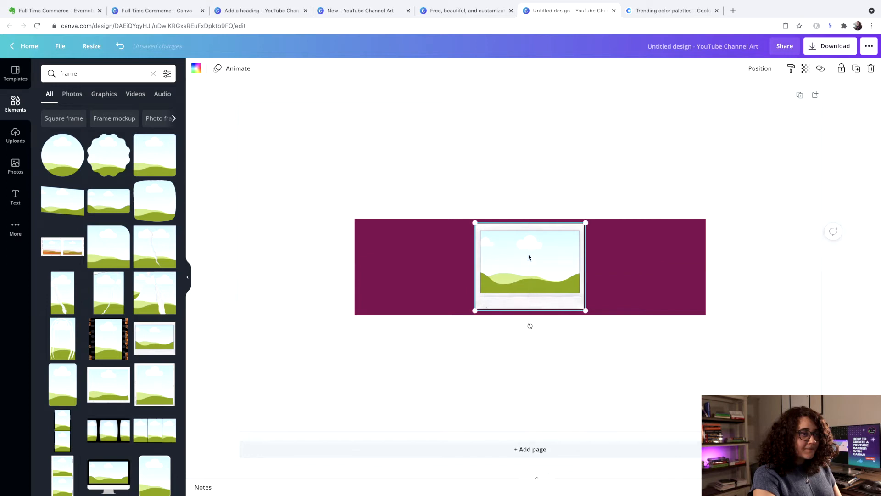
- Copy the central polaroid frame and place the duplicate to its left inside the rectangle
right_click(528, 258)
left_click(386, 262)
right_click(392, 269)
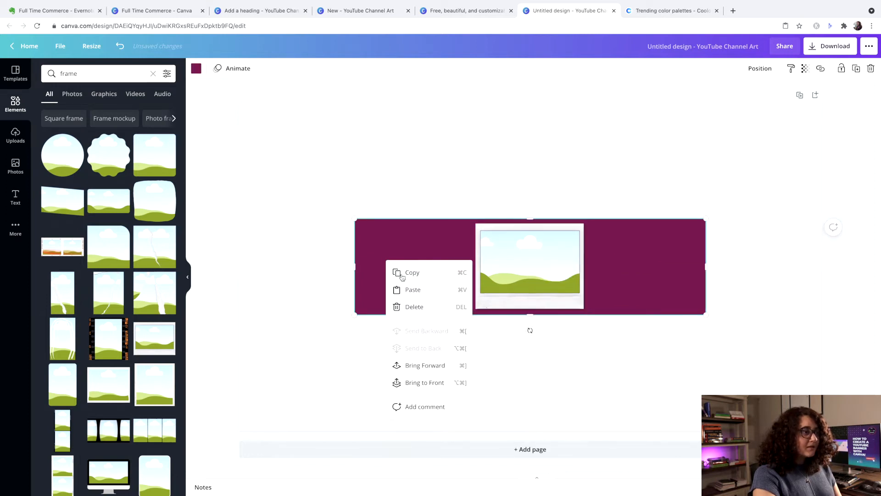
left_click(413, 289)
left_click_drag(487, 278, 372, 278)
- Shrink the left polaroid frame and tilt it counterclockwise so it fits within the rectangle's left end
left_click_drag(473, 314, 454, 303)
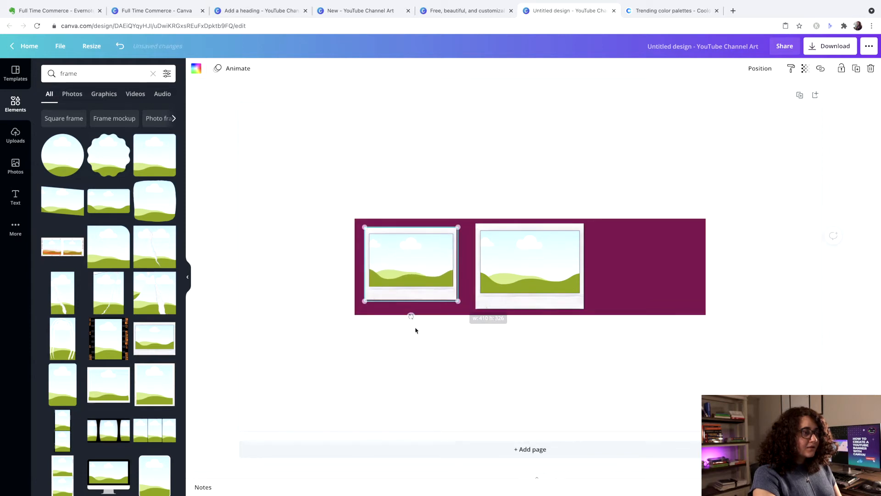
left_click_drag(413, 319, 435, 310)
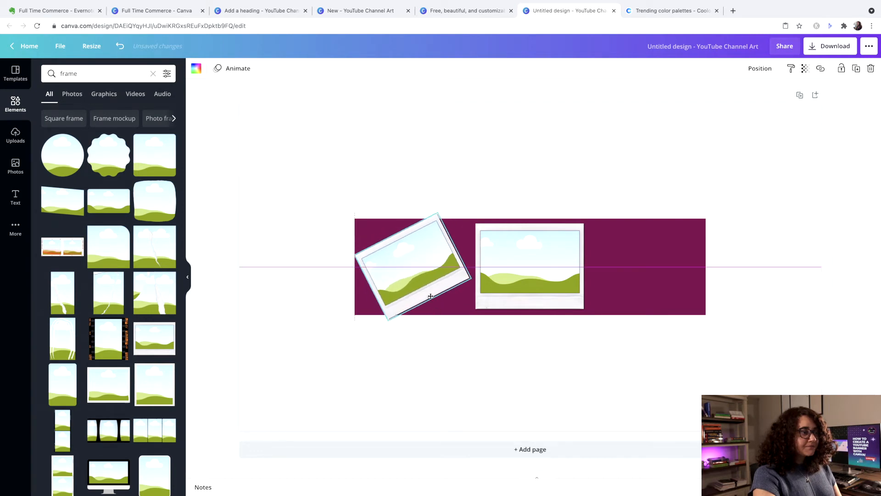
left_click_drag(470, 276, 453, 276)
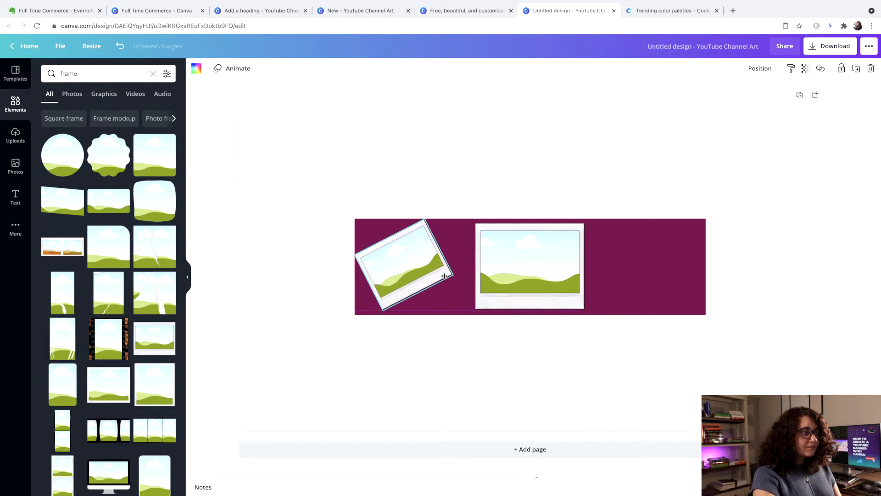
- Copy the tilted polaroid frame and place the duplicate at the right end of the rectangle
right_click(425, 268)
left_click(436, 279)
right_click(667, 260)
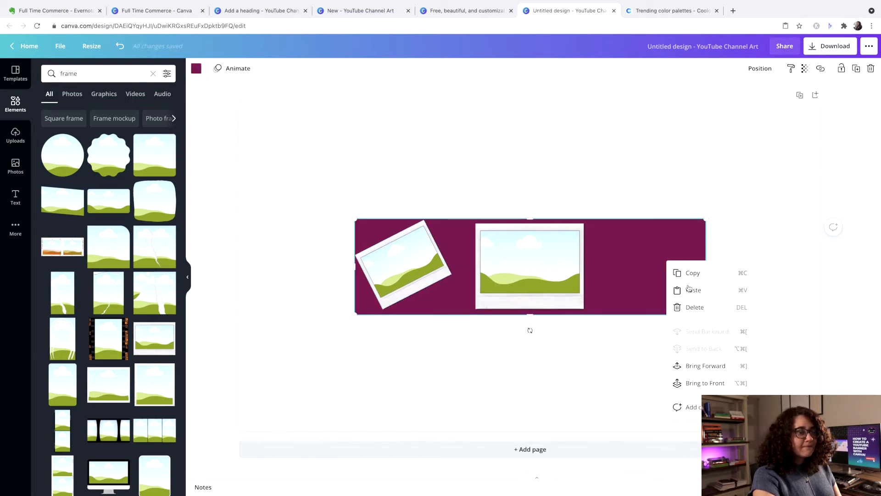
left_click(688, 289)
left_click_drag(405, 263, 654, 259)
left_click(324, 148)
- Search the elements for "women" and fill the left frame with the photo of the woman on the yellow background
left_click(20, 112)
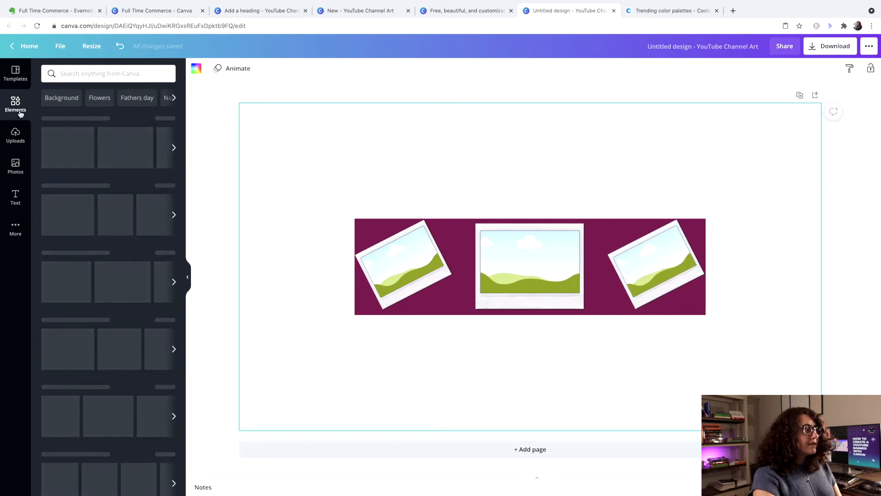
left_click(86, 74)
type("women")
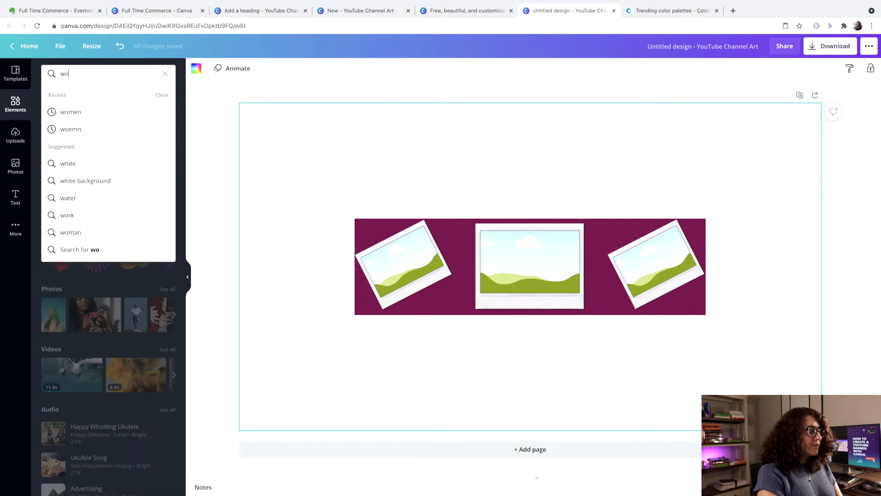
key("Return")
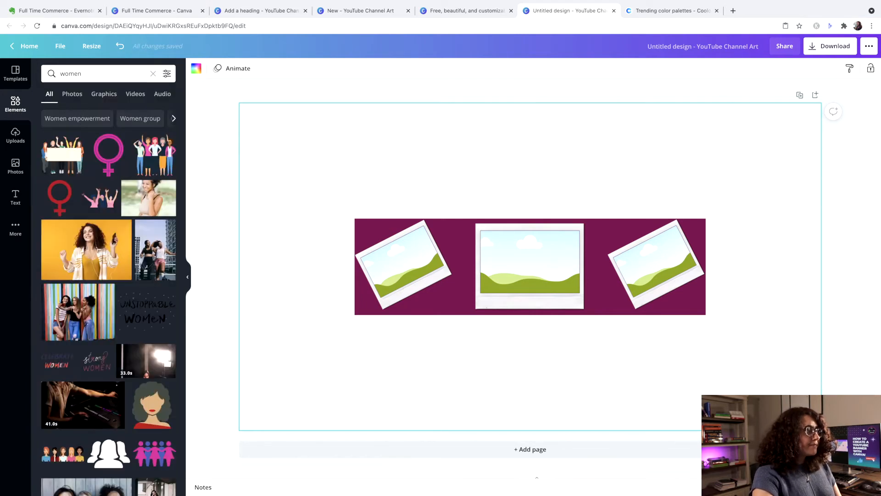
left_click_drag(72, 241, 418, 274)
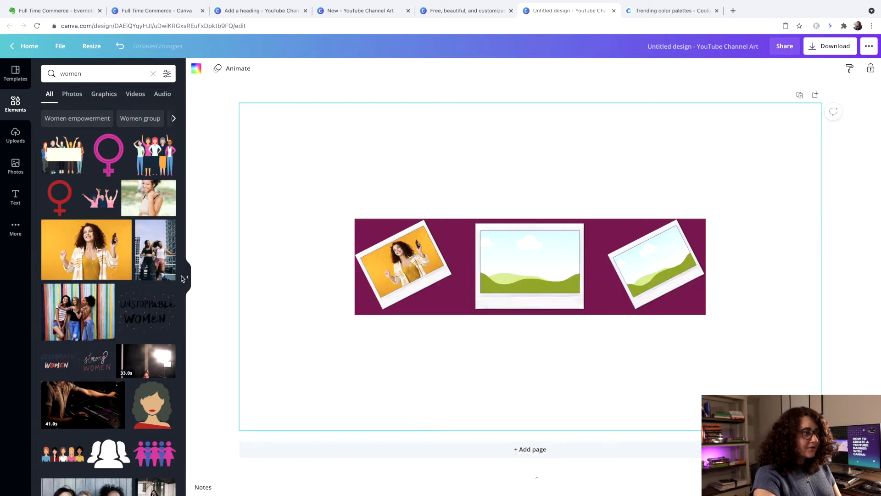
- Fill the centre frame with the three women before the striped wall and the right frame with the three smiling women
left_click_drag(79, 312, 532, 283)
scroll(120, 290, "down", 4)
scroll(120, 290, "down", 1)
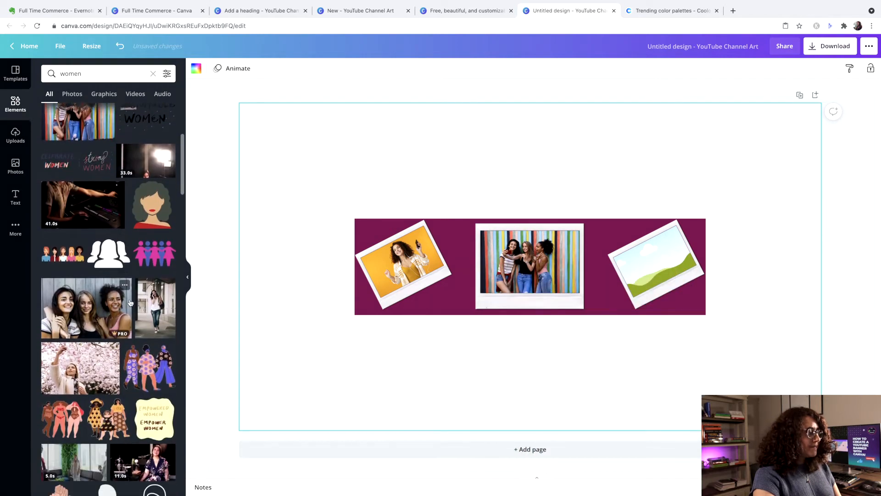
left_click_drag(120, 292, 660, 290)
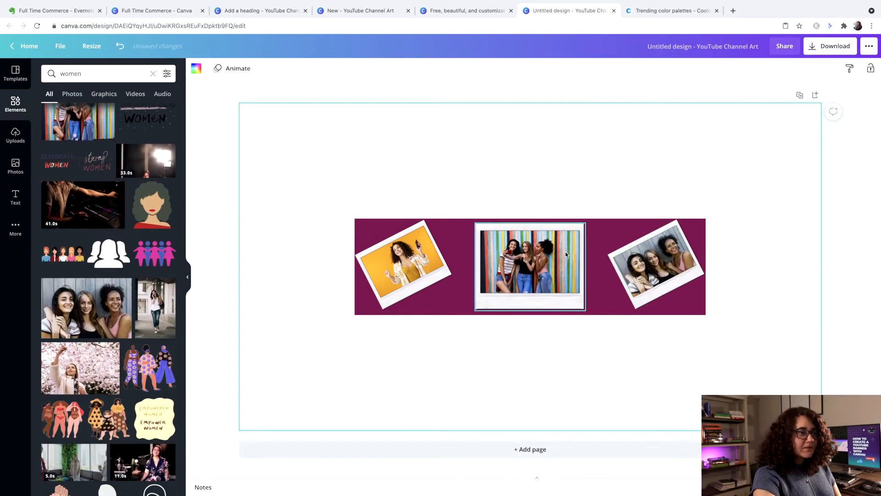
- Open the purple rectangle's colour options and review the colours sampled from the placed photos
left_click(448, 231)
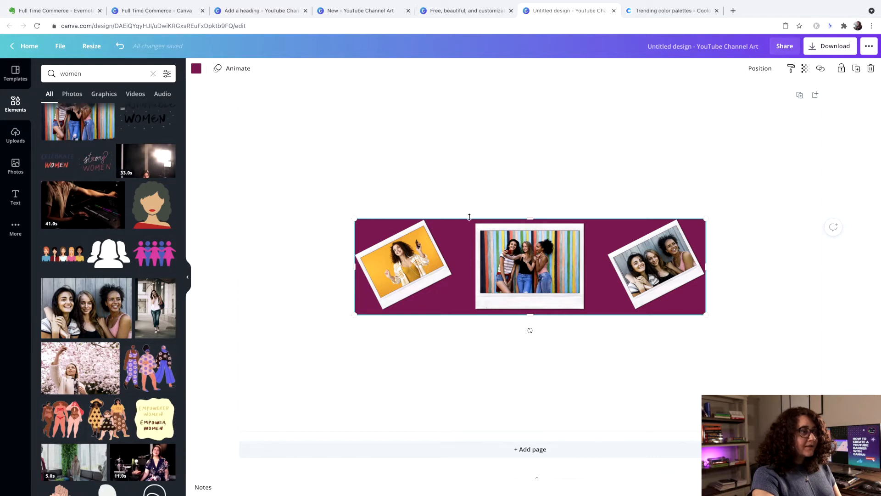
left_click(195, 68)
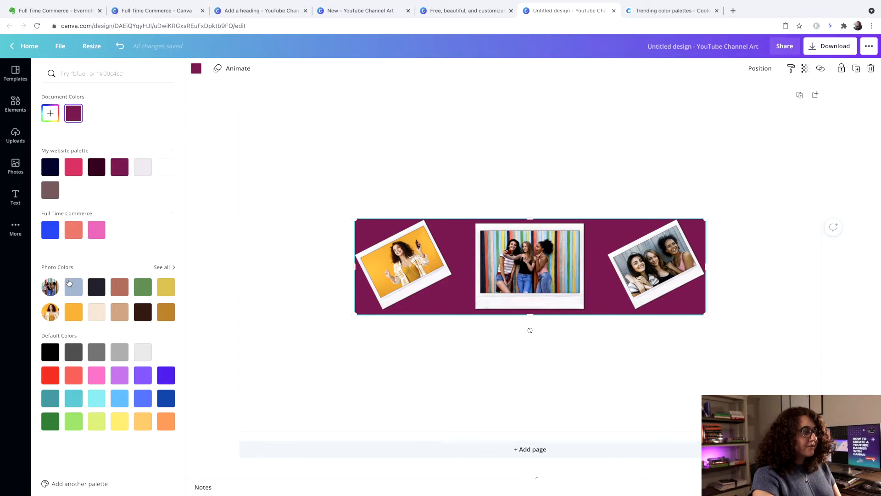
left_click(69, 283)
left_click(74, 312)
left_click(114, 316)
- Switch to the Coolors website and browse the trending colour palettes for a banner colour scheme
left_click(683, 11)
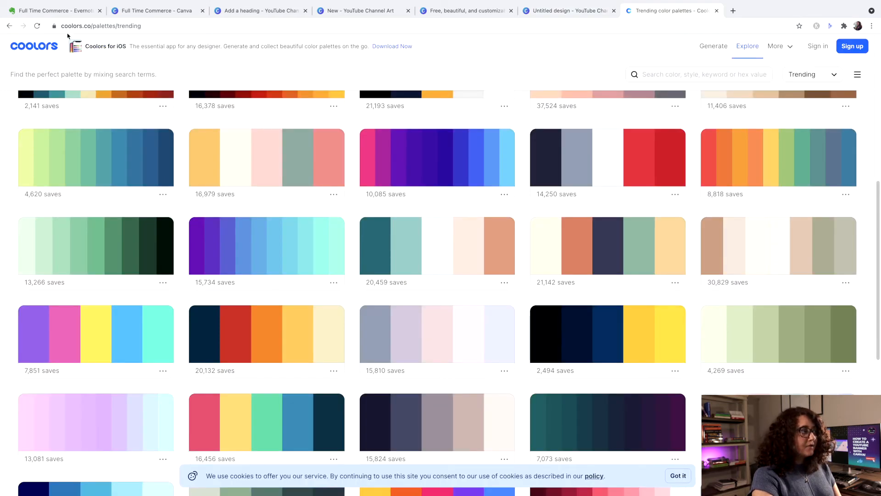
scroll(483, 221, "up", 1)
scroll(483, 222, "up", 5)
scroll(483, 219, "down", 8)
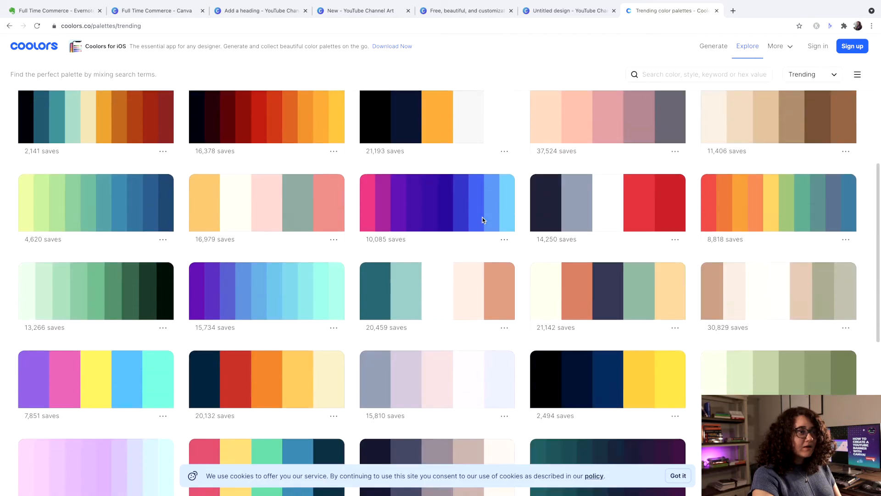
- Pick the terracotta E07A5F from the Coolors trending palettes, switch back to the Canva design and apply it to the rectangle
scroll(482, 220, "down", 2)
scroll(480, 219, "up", 4)
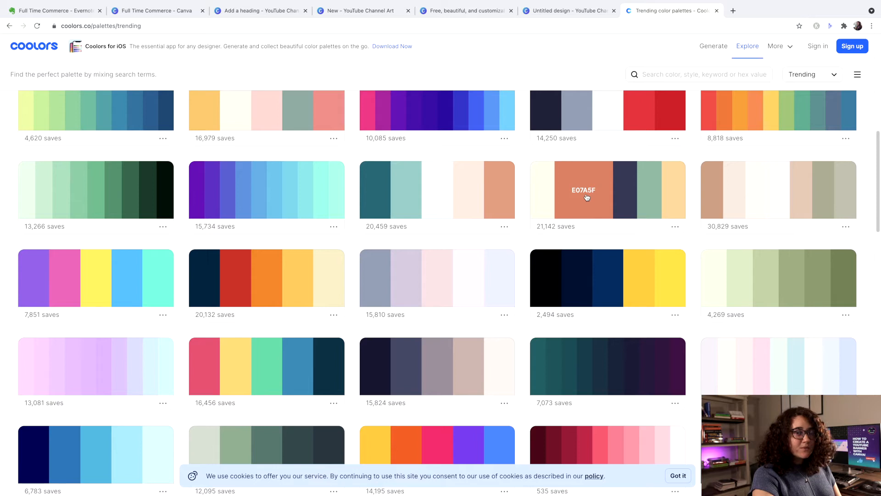
left_click(576, 14)
left_click(110, 74)
right_click(110, 72)
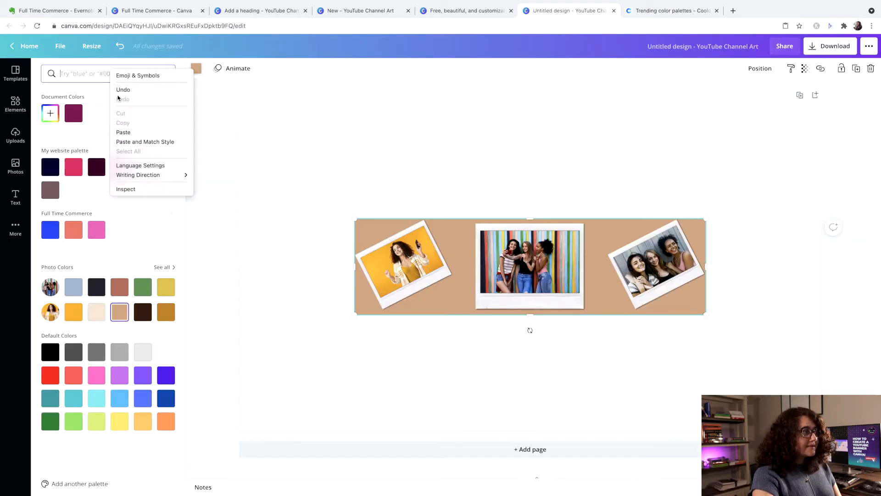
left_click(123, 133)
left_click(50, 113)
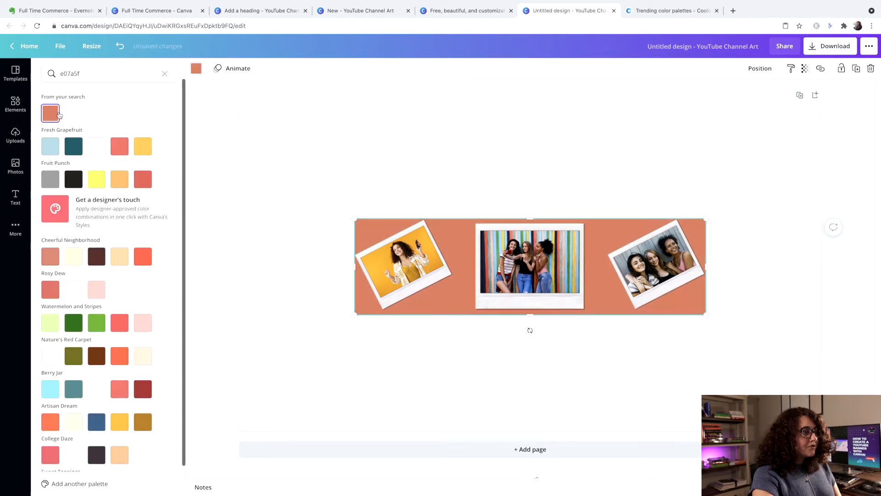
- Set the page background to the same terracotta document colour as the rectangle
left_click(431, 197)
left_click(282, 135)
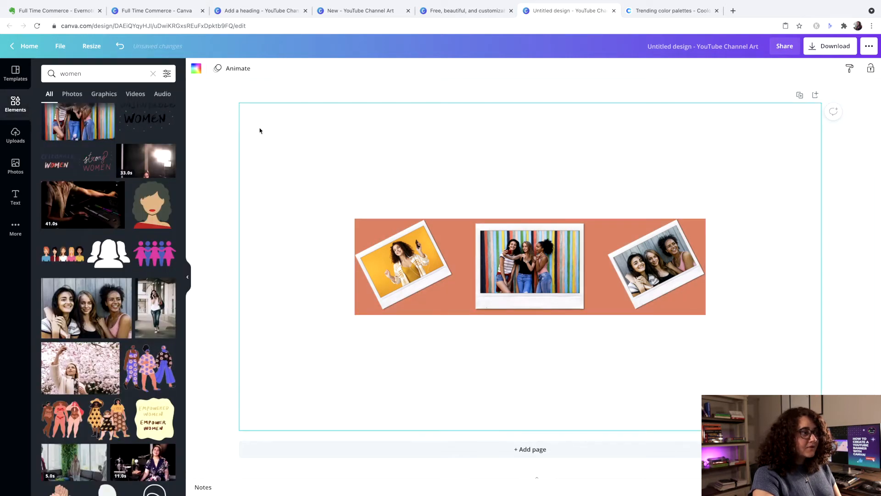
left_click(196, 69)
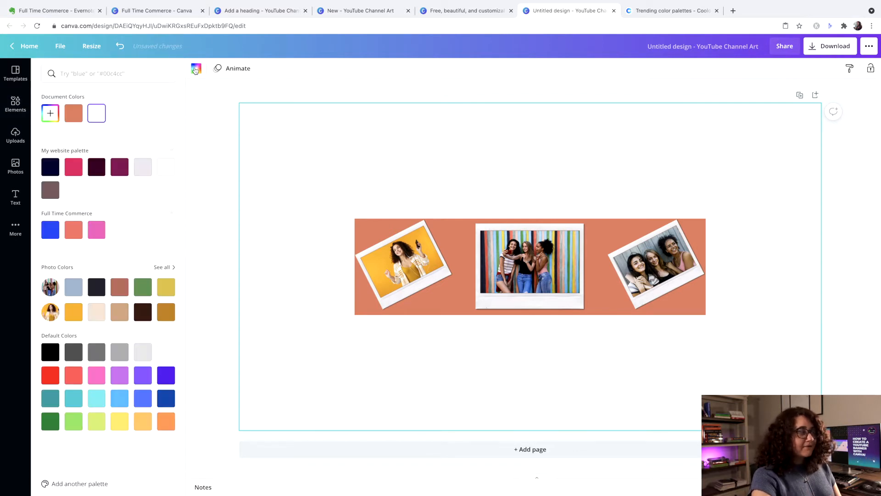
left_click(73, 114)
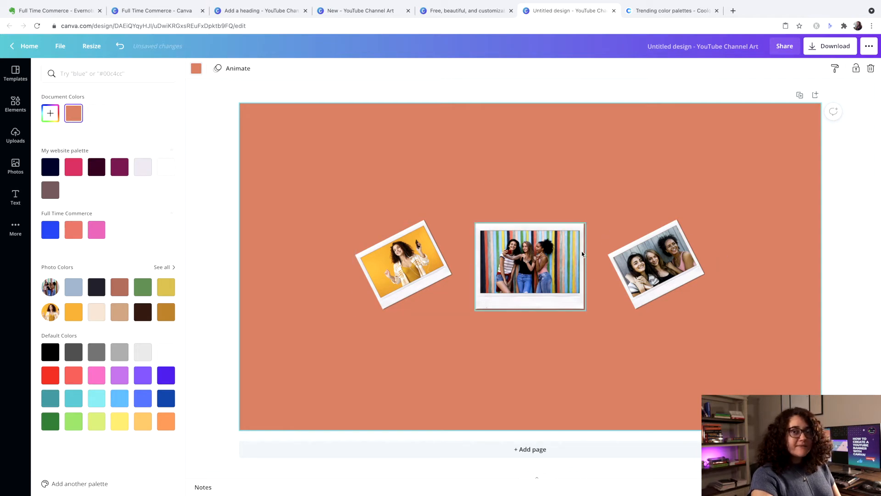
- Add a heading reading "New" and narrow its text box to fit the word
left_click(602, 242)
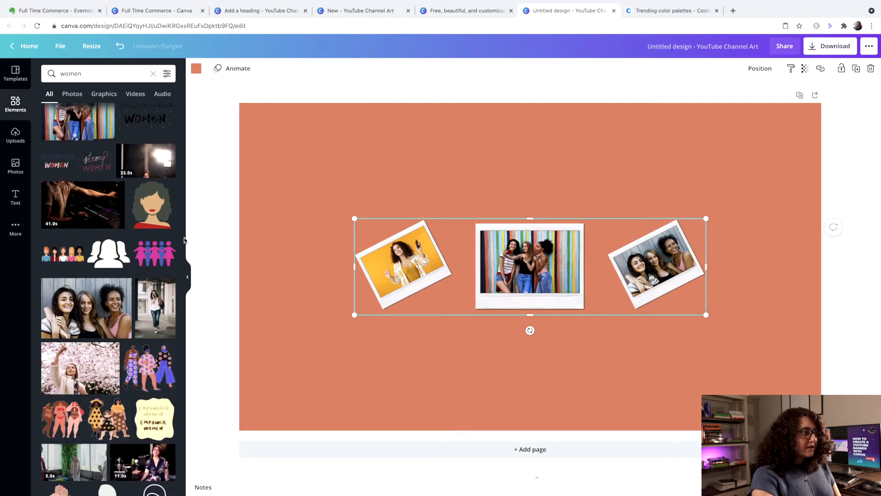
left_click(14, 199)
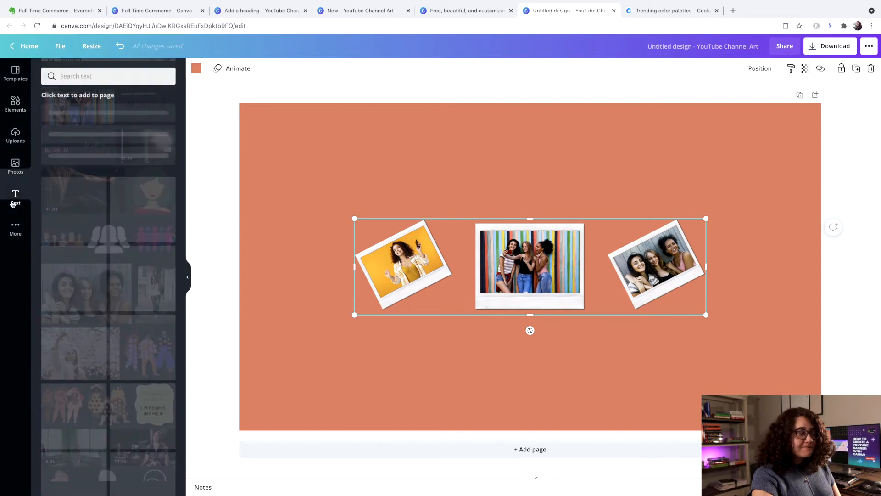
left_click(108, 121)
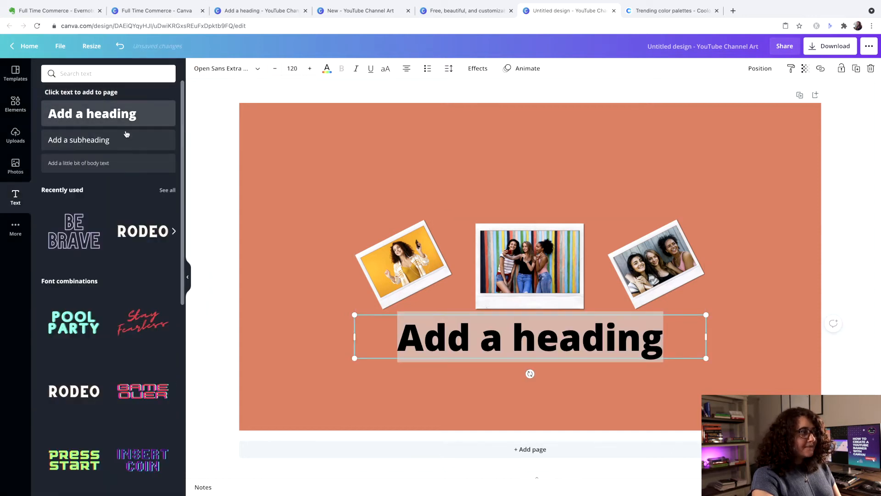
type("N")
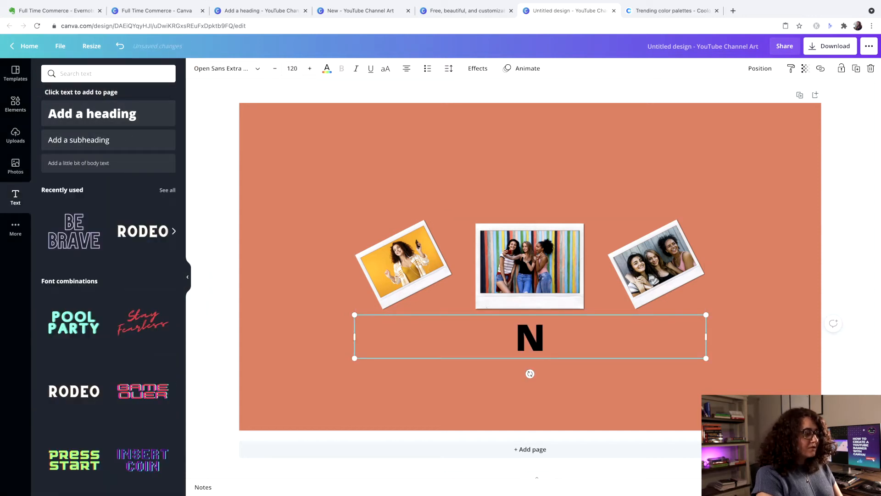
type("ew")
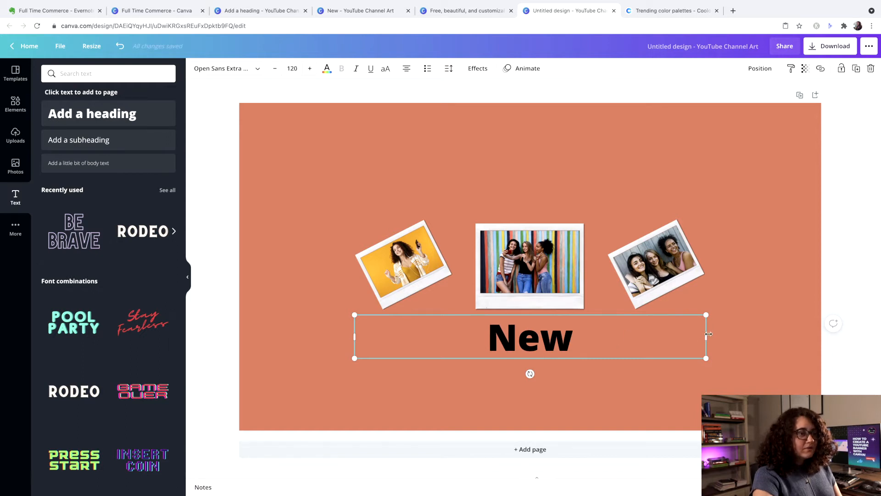
left_click_drag(710, 336, 443, 344)
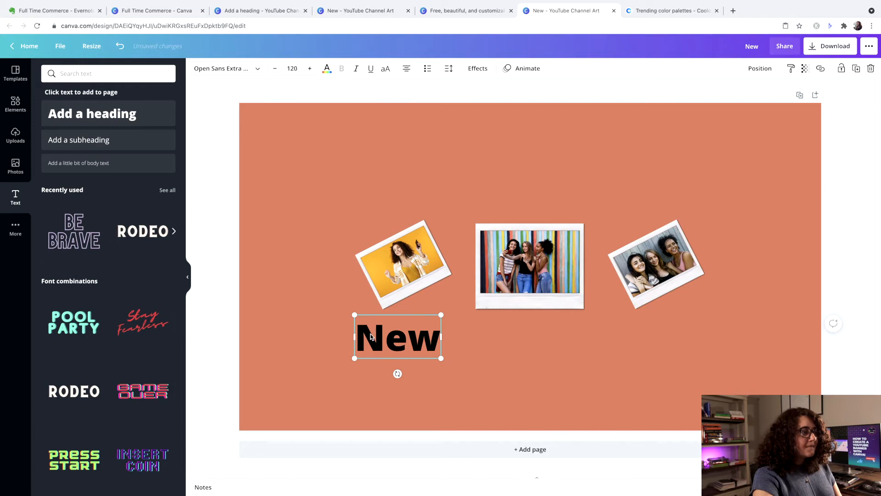
- Set the "New" text to size 50 in the Bukhari Script font
left_click(293, 70)
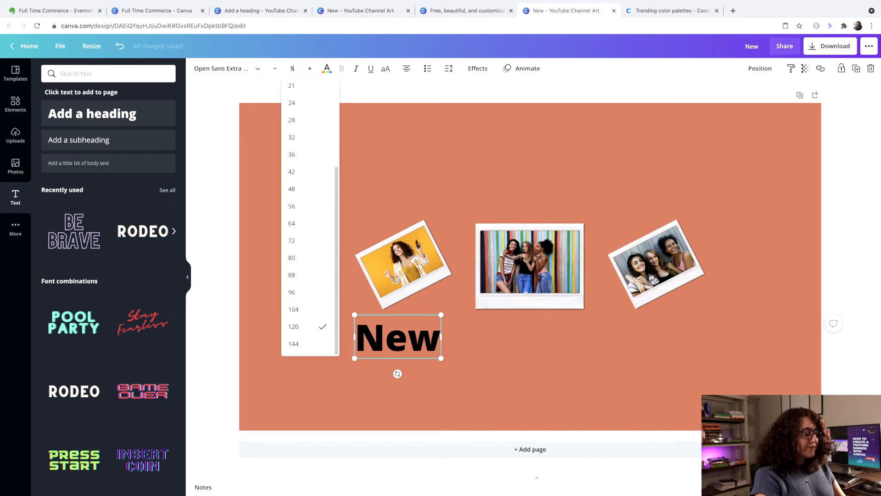
key("Return")
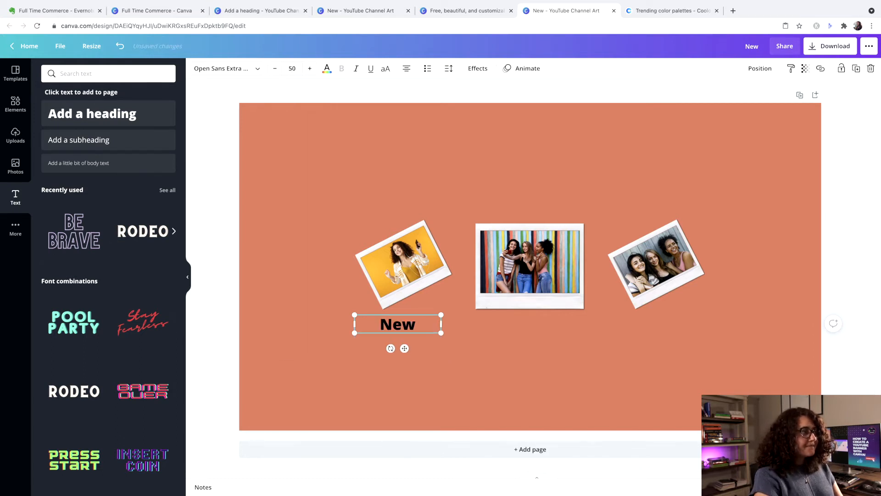
left_click(235, 70)
scroll(101, 243, "down", 3)
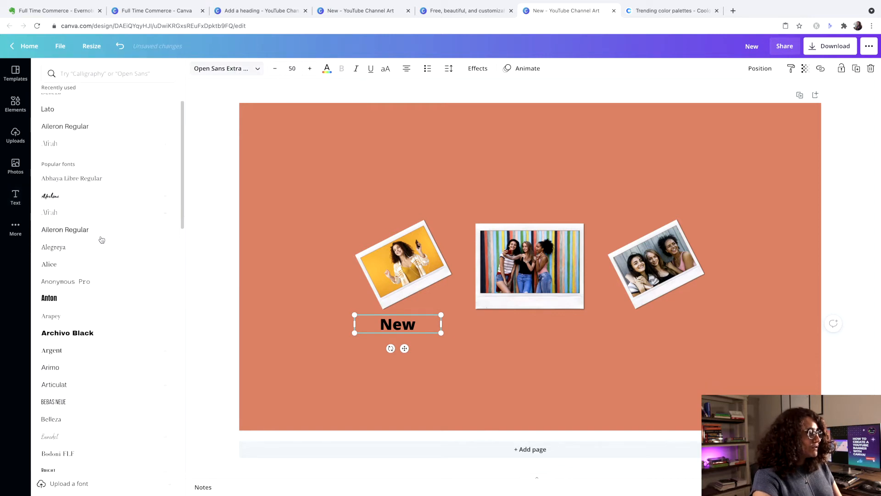
scroll(101, 243, "down", 5)
left_click(74, 239)
key("Escape")
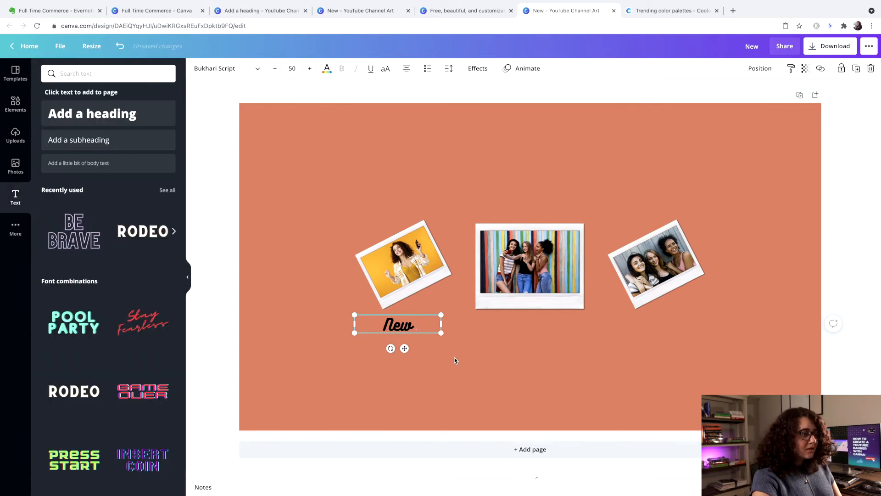
- Shrink and tilt the "New" text box to match the left frame, placing it above the frame's upper edge inside the safe-area rectangle
left_click_drag(442, 323, 399, 271)
left_click(408, 224)
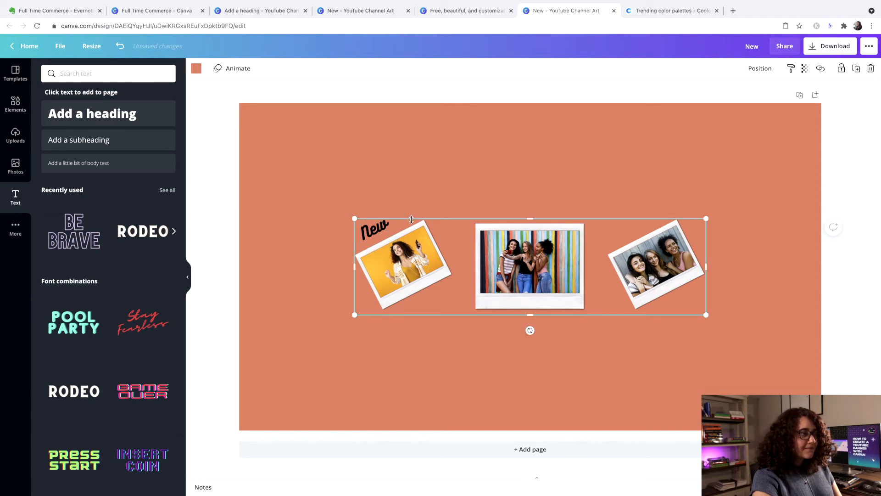
left_click(375, 226)
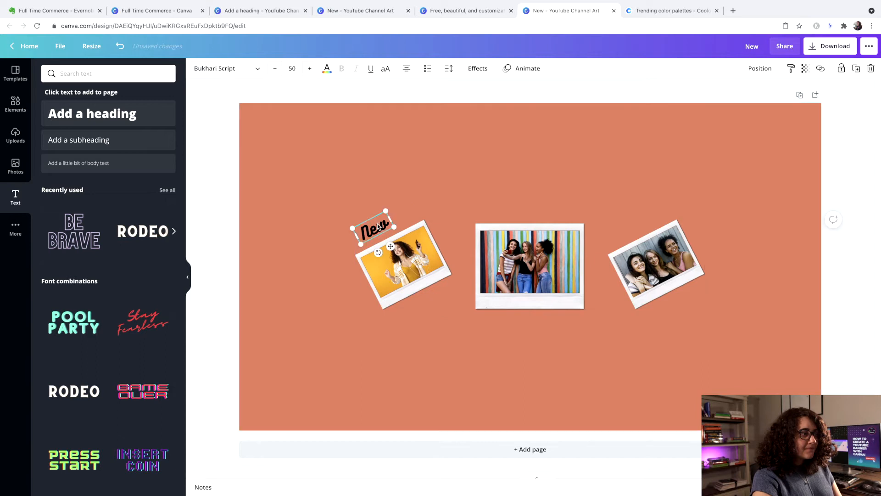
left_click(412, 198)
left_click(409, 219)
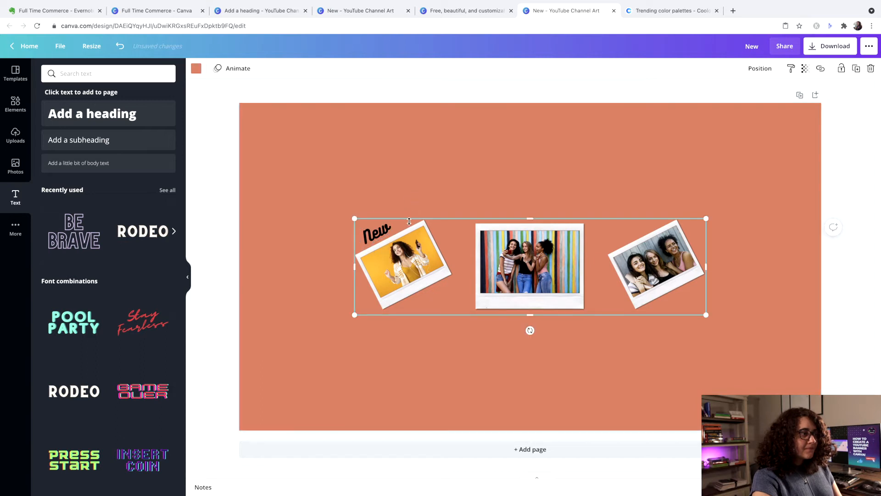
- Change the "New" text colour to white from the website palette
left_click(375, 234)
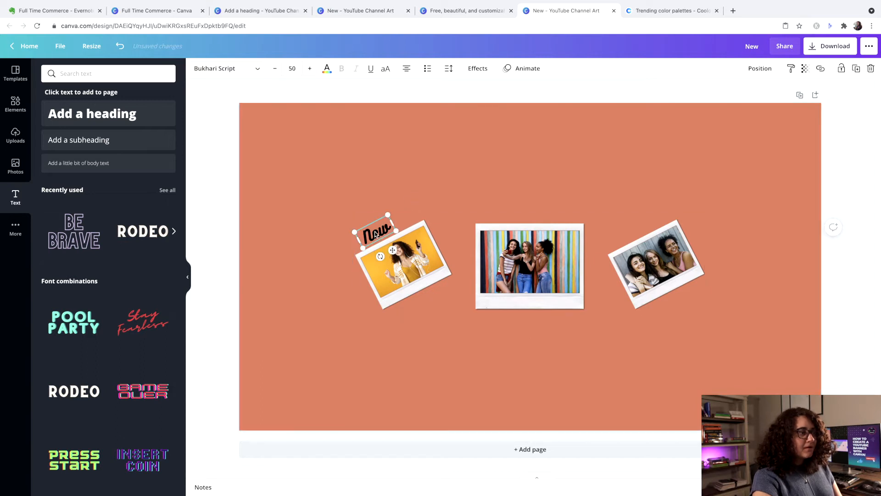
left_click(327, 69)
left_click(163, 171)
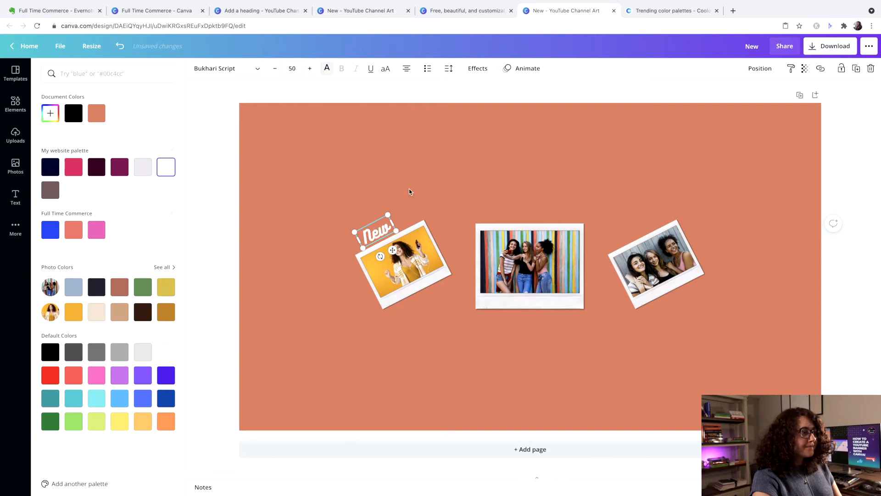
key("Escape")
- Duplicate the "New" text and place the copy beneath the lower right corner of the left frame
right_click(387, 227)
left_click(437, 311)
right_click(437, 311)
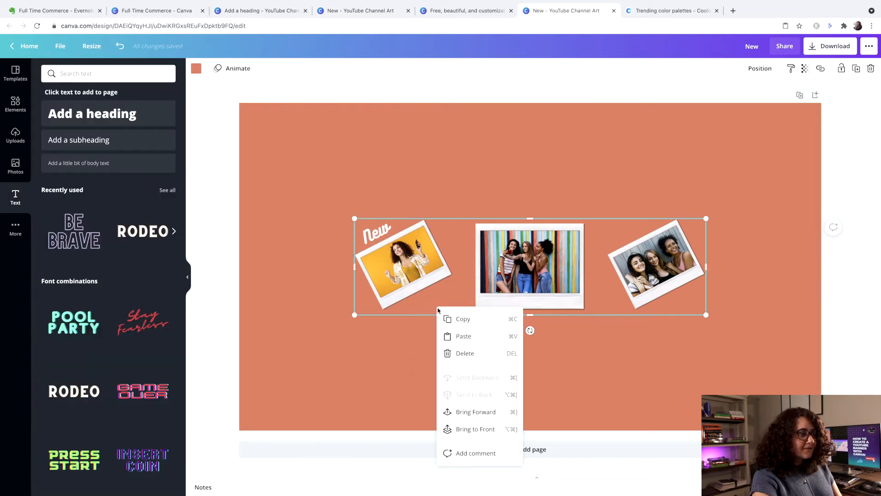
left_click(463, 337)
left_click_drag(380, 235, 446, 294)
- Change the copied text to "Videos" and widen its box so the word fits on one line
left_click(457, 289)
key("BackSpace")
key("BackSpace")
key("BackSpace")
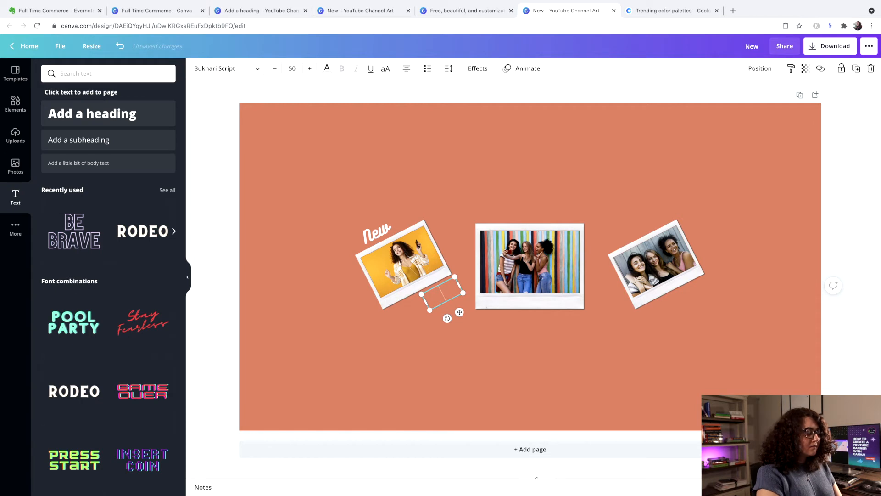
type("Video &")
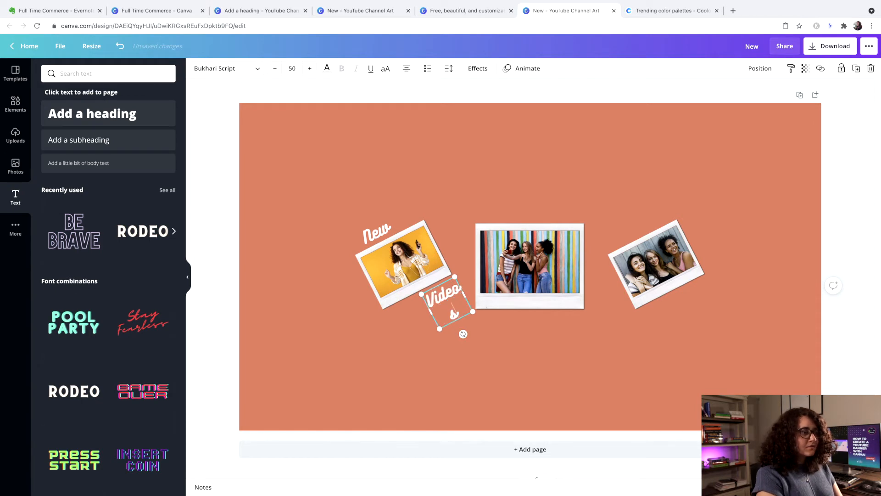
left_click_drag(431, 312, 422, 316)
- Duplicate the "Videos" text and place the copy above the upper left edge of the right frame
right_click(430, 301)
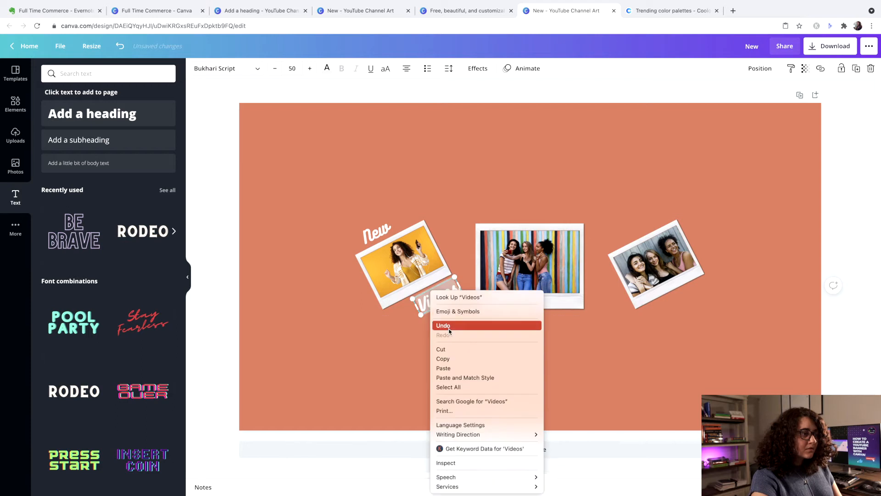
left_click(399, 312)
left_click(454, 326)
right_click(444, 295)
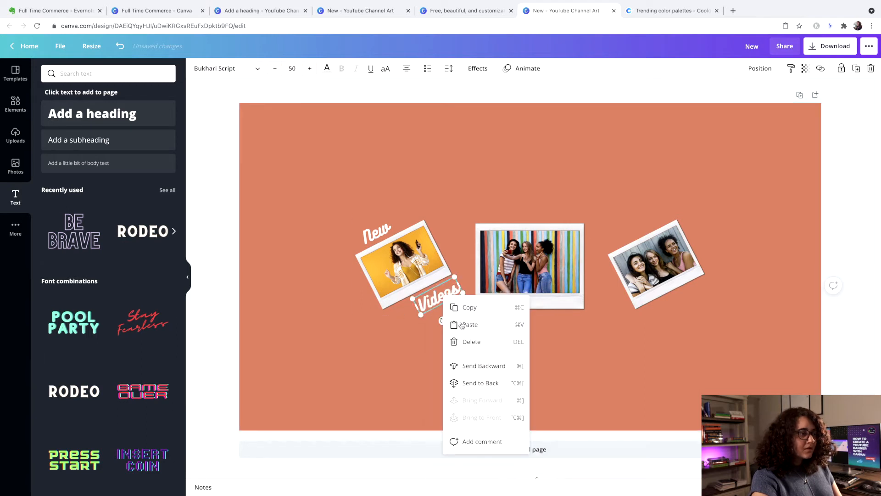
left_click(461, 325)
right_click(620, 233)
left_click(635, 262)
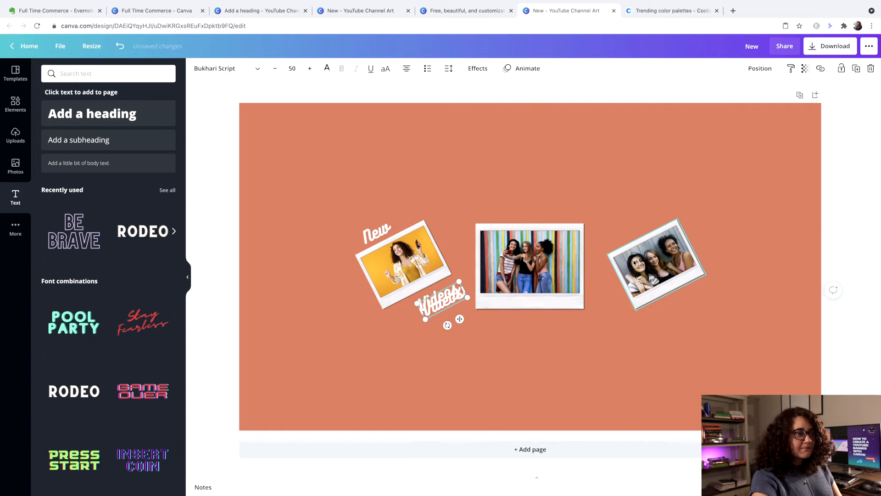
left_click_drag(456, 297, 641, 225)
- Replace the text of the copy above the right frame with "Every"
left_click(632, 228)
key("BackSpace")
key("BackSpace")
key("BackSpace")
key("BackSpace")
key("BackSpace")
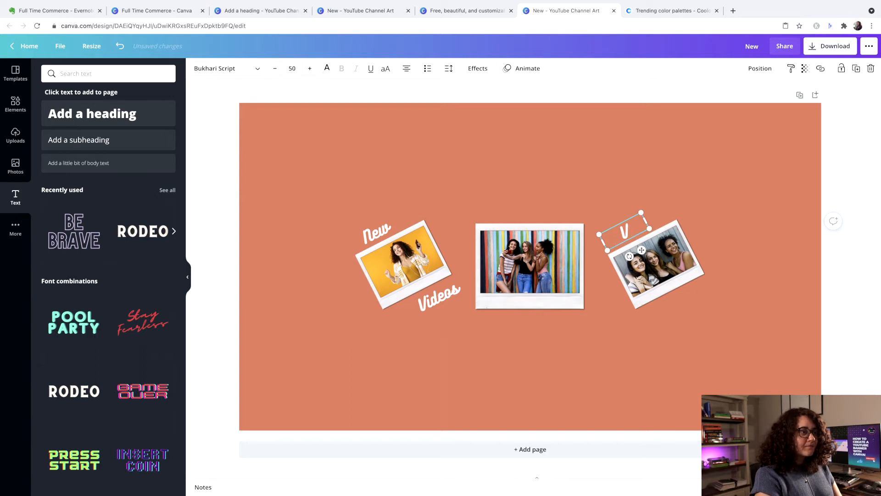
type("Eb")
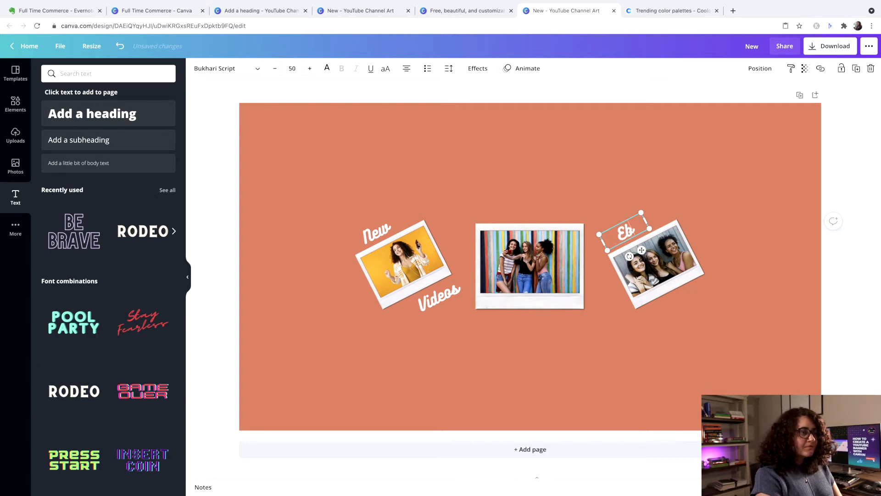
type("ery")
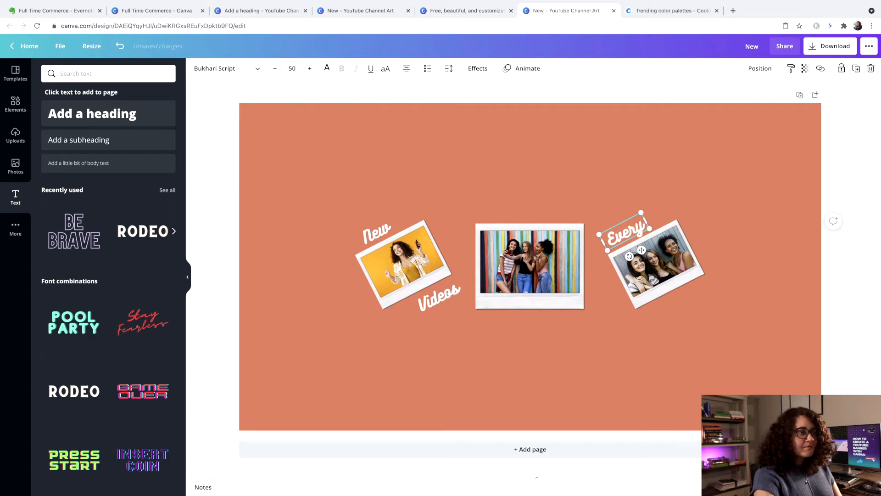
- Duplicate the "Every" text and place the copy along the lower right edge of the right frame
right_click(641, 228)
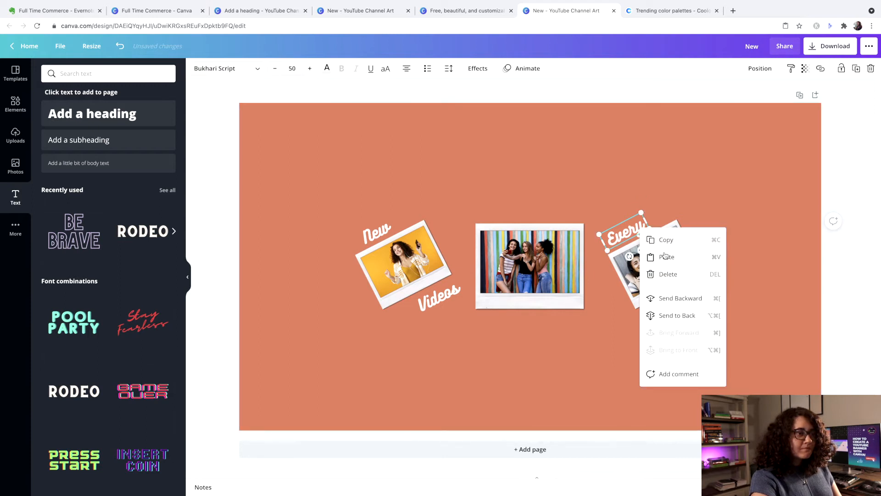
left_click(671, 301)
right_click(672, 301)
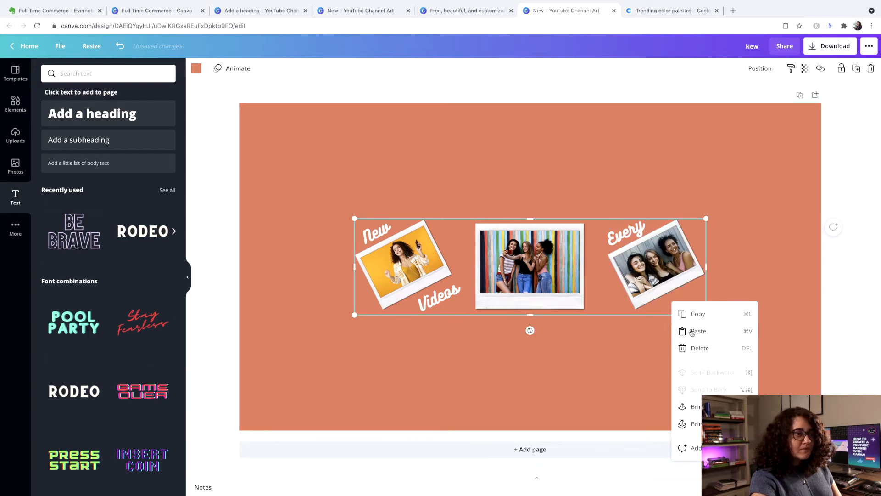
left_click(692, 332)
left_click_drag(626, 243, 674, 301)
- Replace the text of the copy below the right frame with "Week" and leave text editing
key("BackSpace")
key("BackSpace")
key("BackSpace")
key("BackSpace")
key("BackSpace")
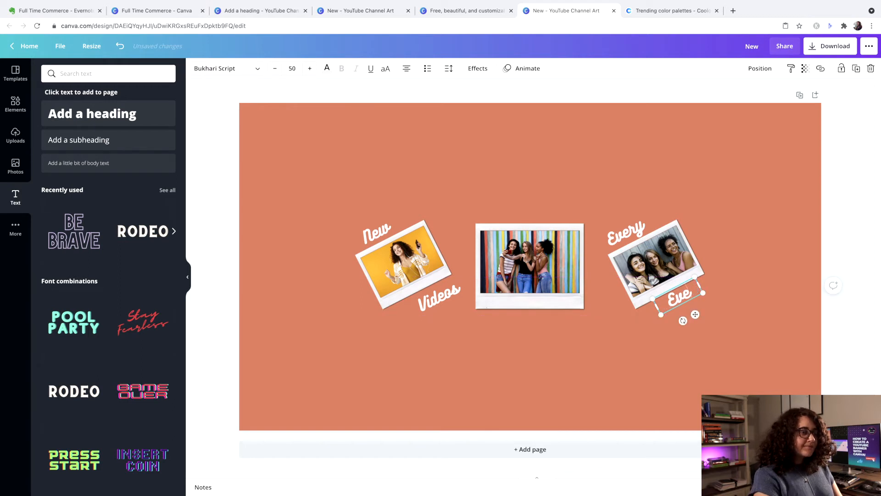
type("Week")
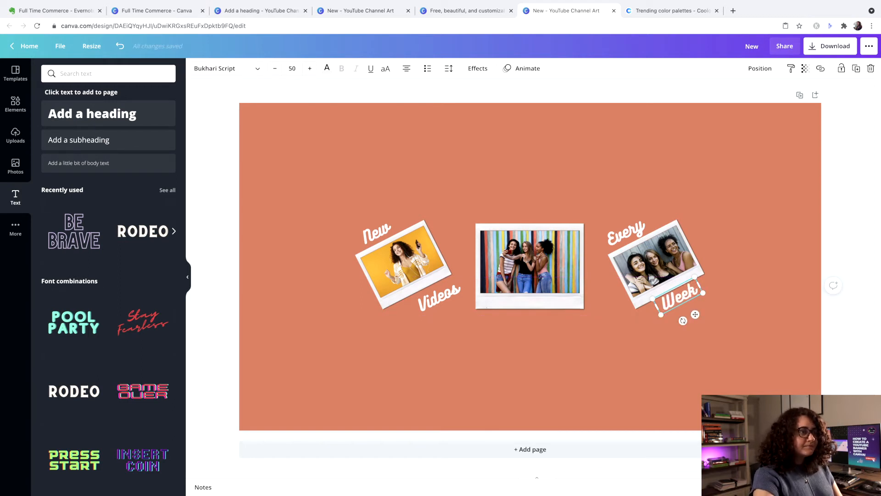
left_click(605, 149)
key("ctrl+a")
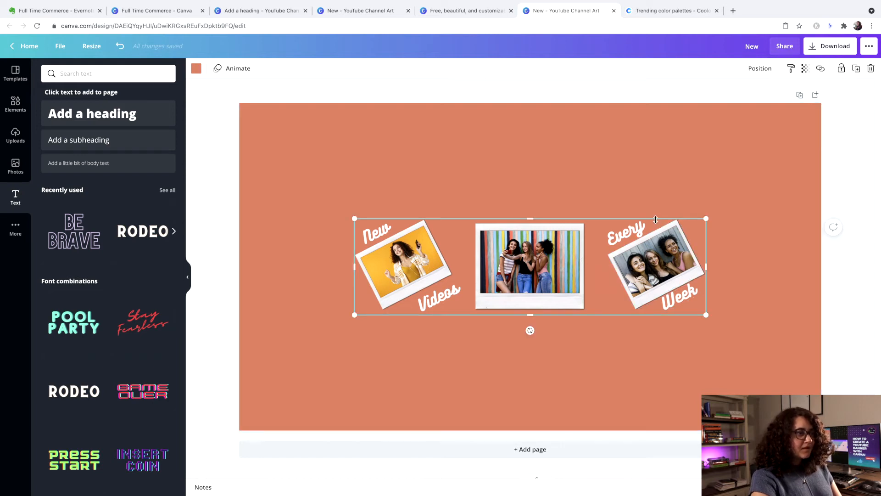
left_click(589, 181)
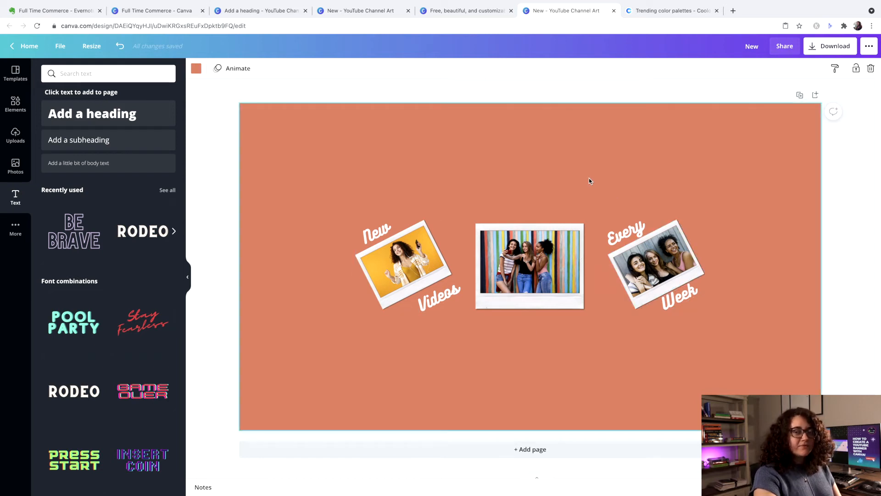
left_click(464, 10)
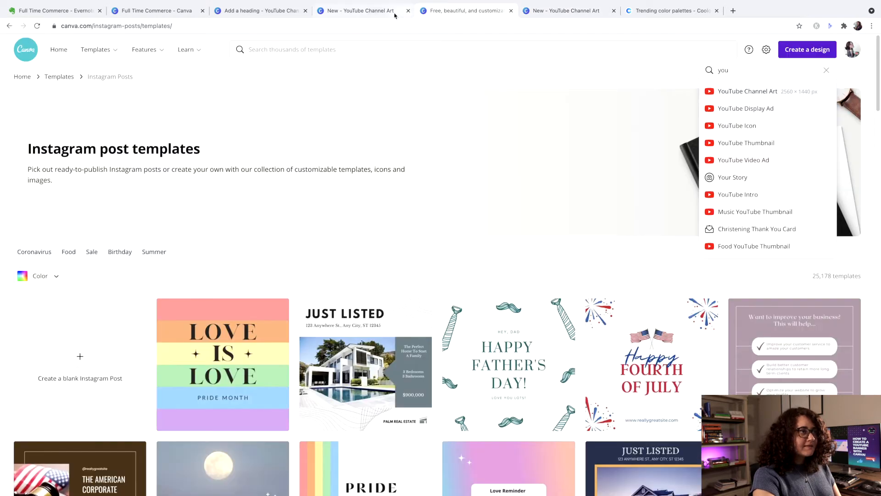
left_click(363, 10)
left_click(565, 10)
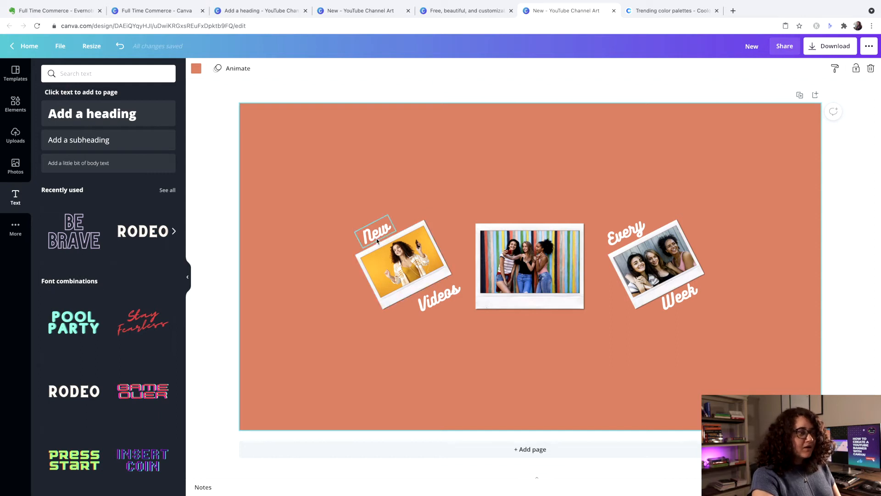
- Apply the Lift text effect with intensity 50 to the "New" text above the left frame
left_click(439, 307)
left_click(374, 236)
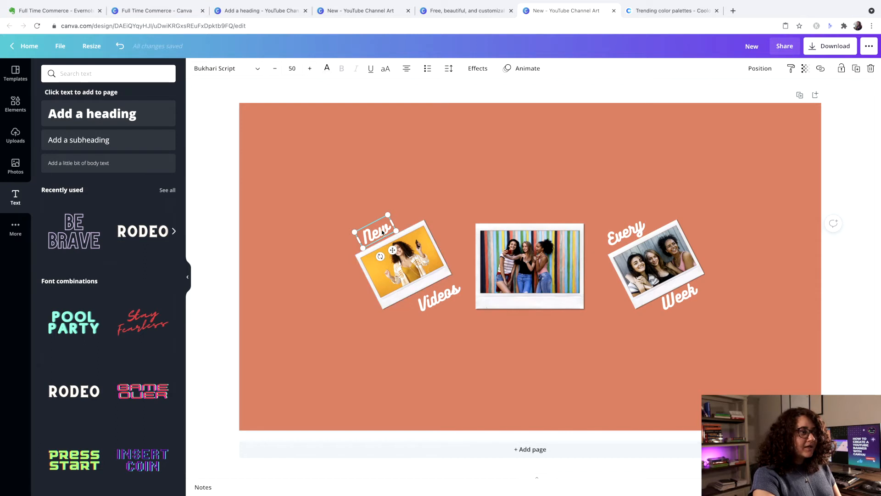
left_click(478, 69)
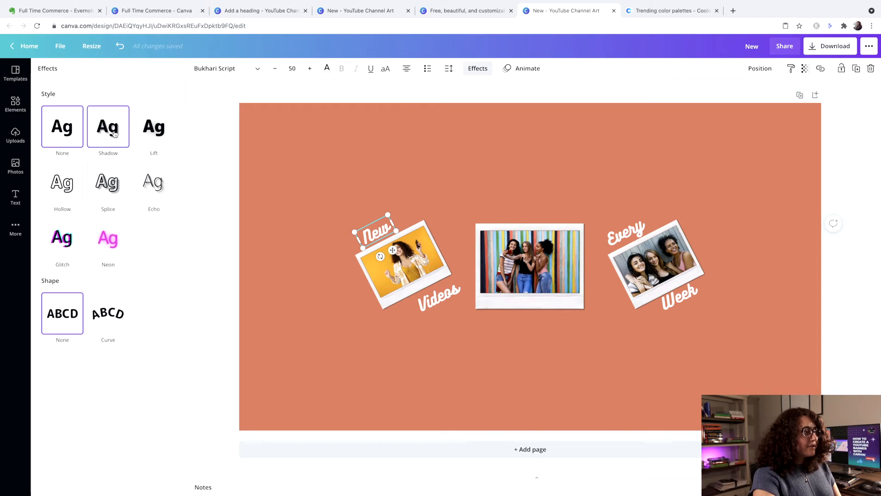
left_click(153, 130)
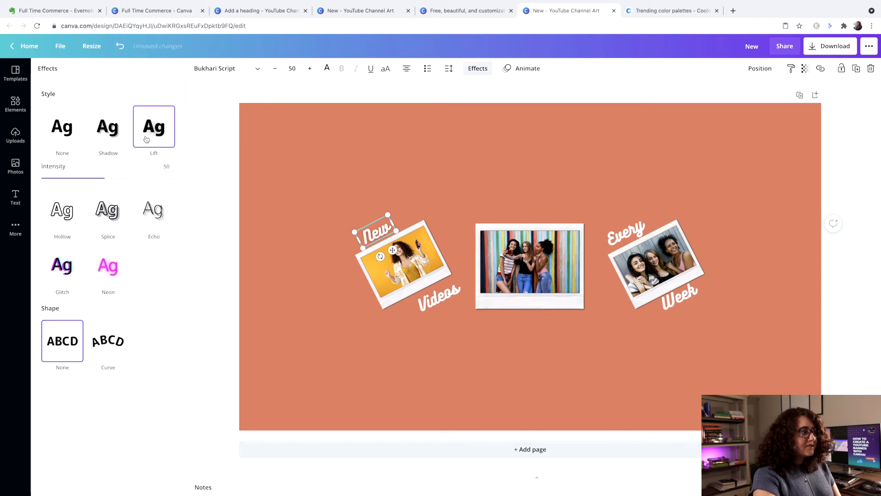
mouse_move(109, 179)
left_mouse_down()
mouse_move(118, 179)
mouse_move(108, 180)
left_mouse_up()
- Apply the Lift text effect to the "Videos", "Every" and "Week" texts as well
left_click(439, 298)
left_click(161, 134)
left_click(626, 231)
left_click(164, 136)
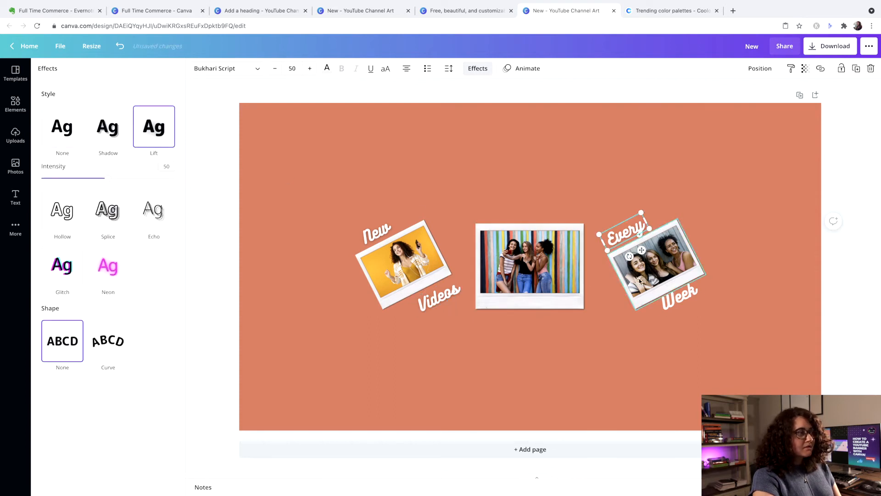
left_click(675, 300)
left_click(165, 138)
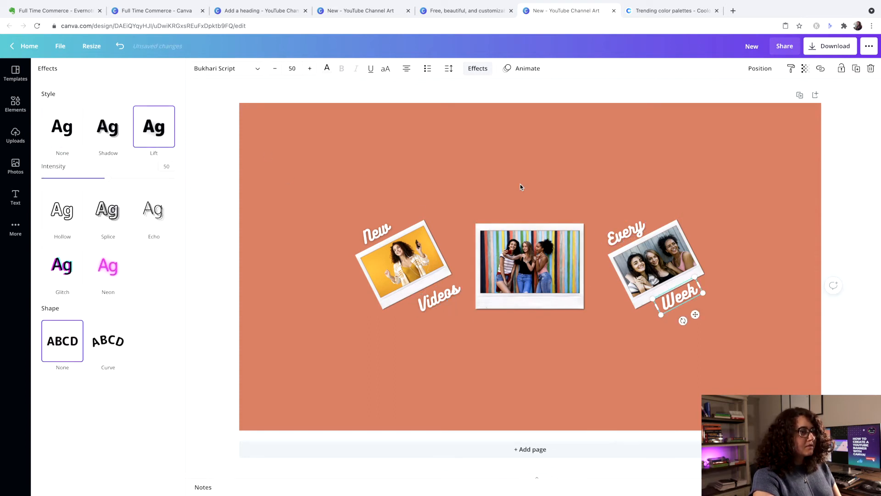
left_click(701, 199)
- Download the finished banner as a PNG at size 1
left_click(702, 230)
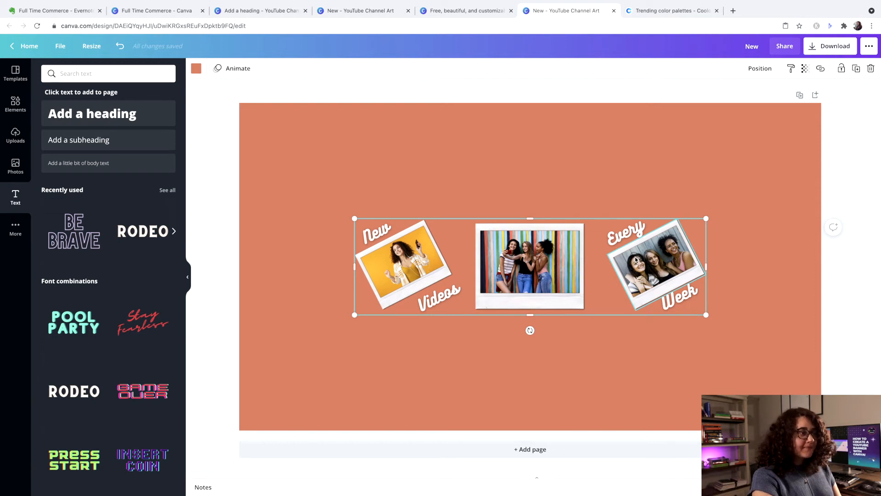
left_click(654, 160)
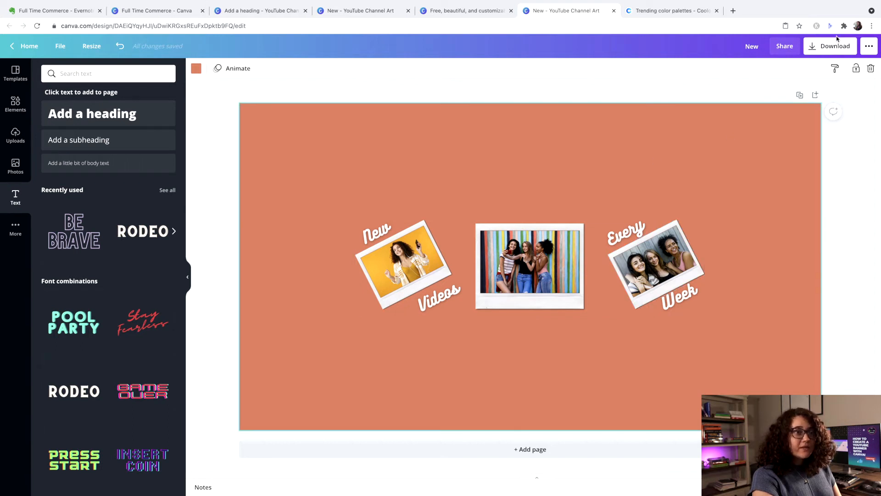
left_click(826, 50)
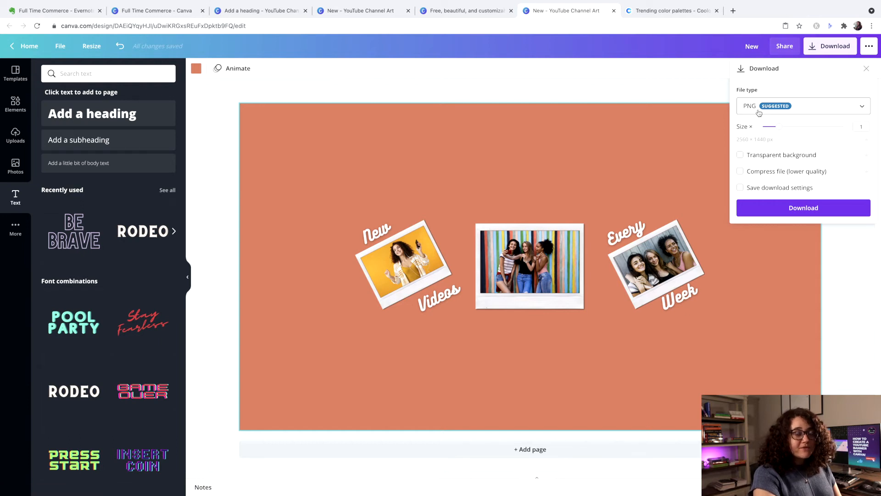
left_click(827, 212)
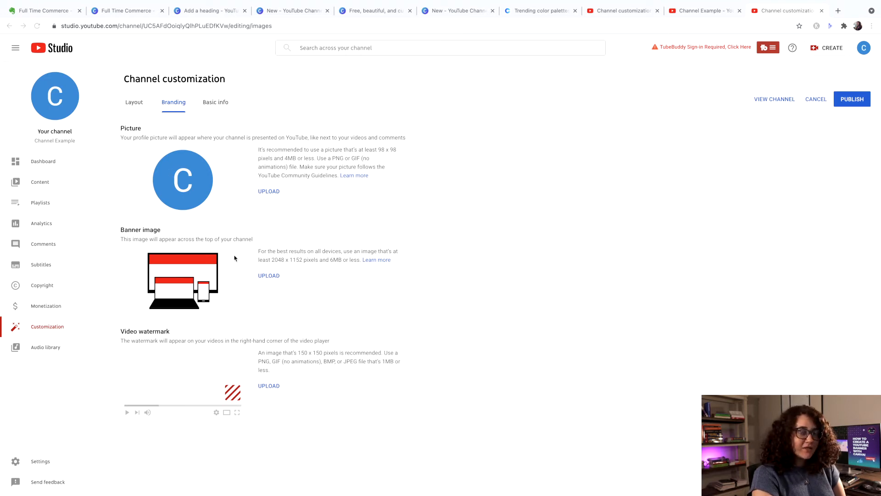
- In YouTube Studio, upload New.png from Downloads as the channel's banner image and accept the banner crop
left_click(271, 278)
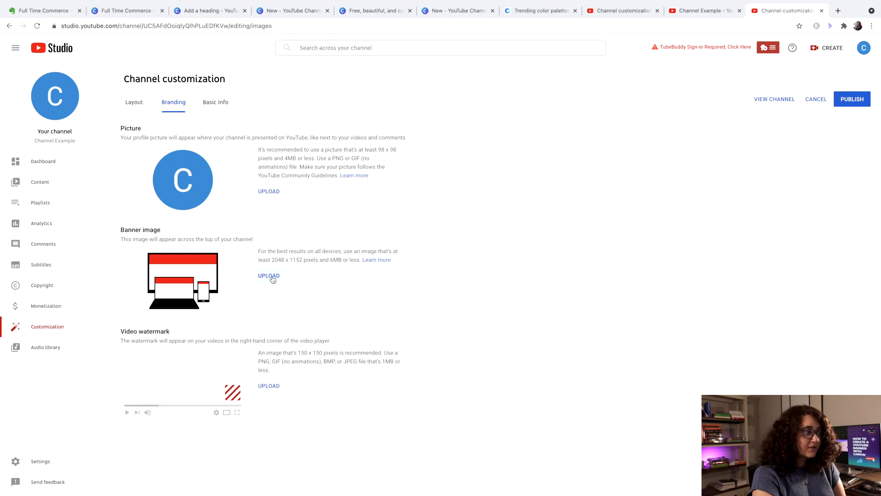
left_click(273, 279)
left_click(345, 201)
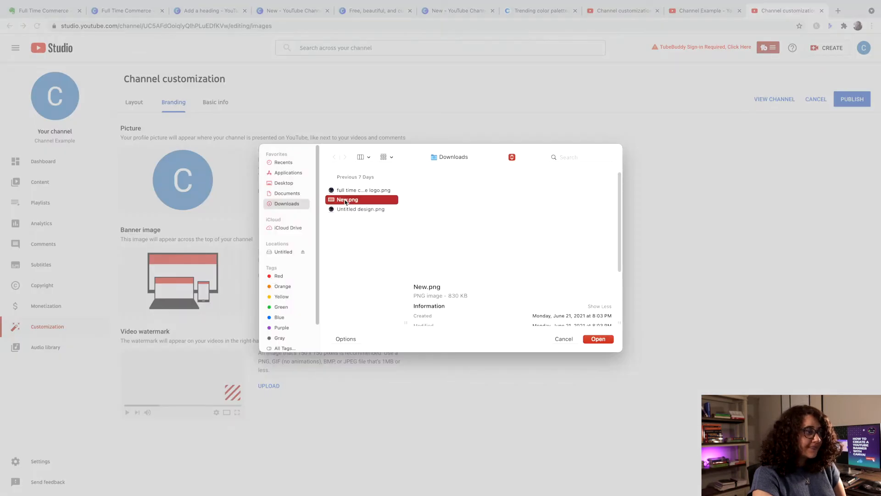
left_click(598, 339)
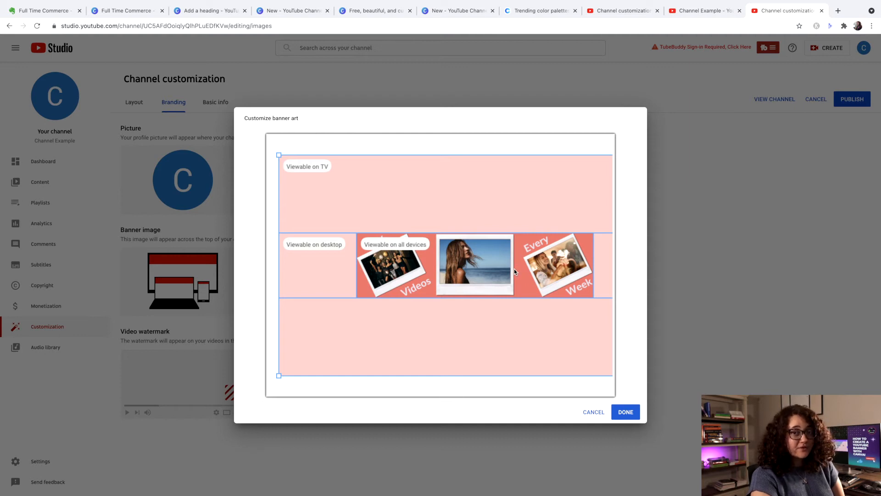
left_click(632, 419)
- Publish the channel branding changes and view the channel
left_click(849, 102)
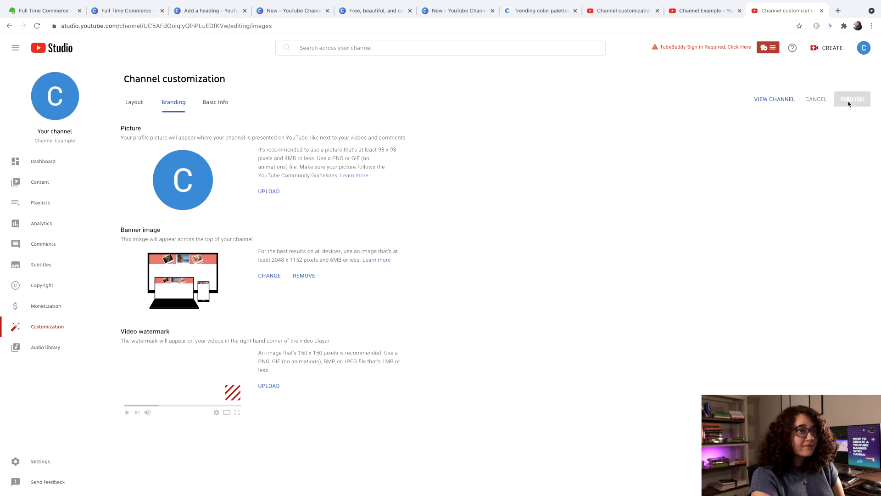
left_click(771, 99)
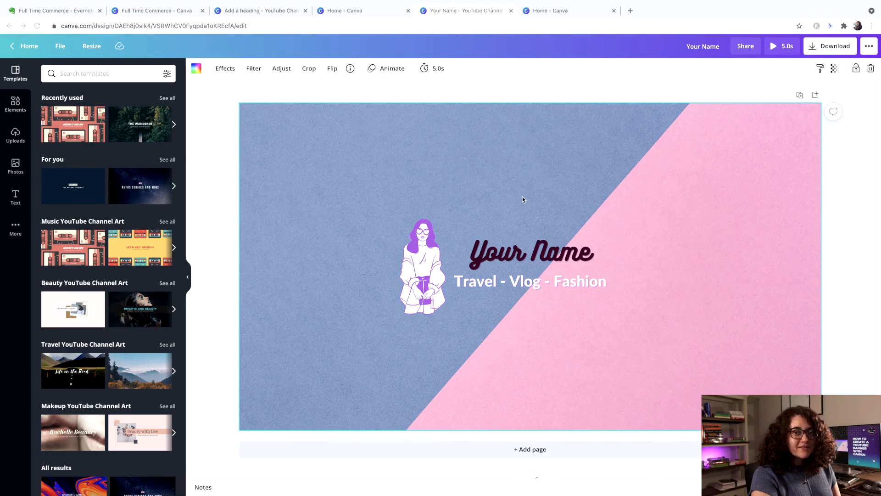
- In Canva, look up "you" among the design types and create a new blank YouTube Channel Art design
left_click(555, 13)
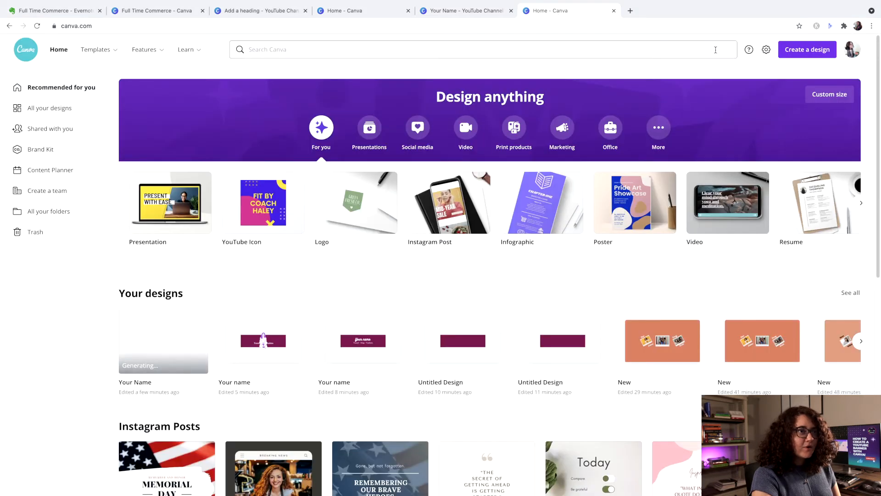
left_click(833, 55)
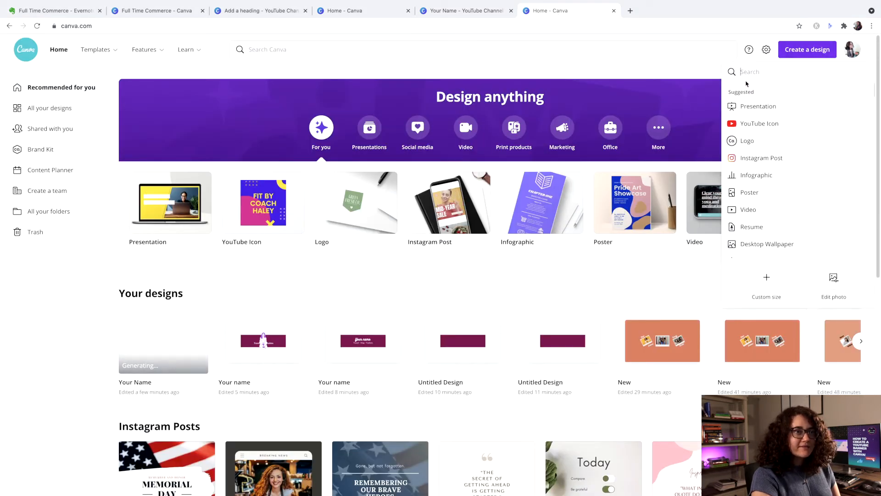
type("you")
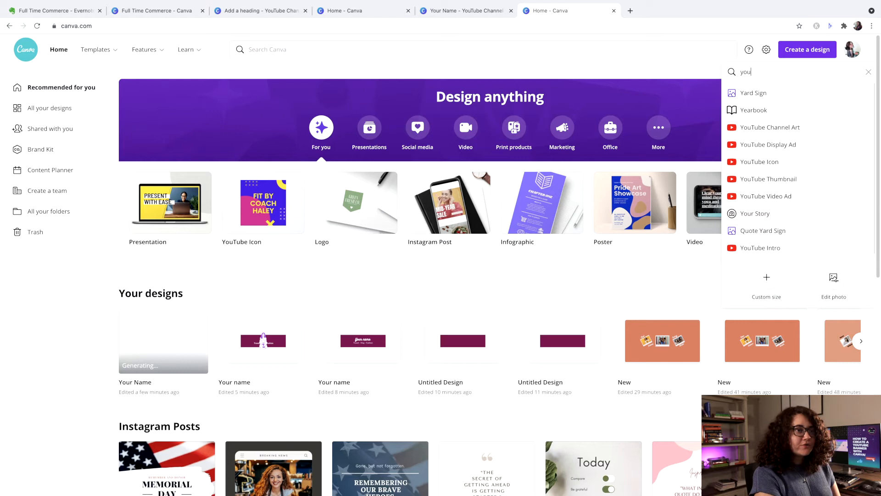
left_click(760, 93)
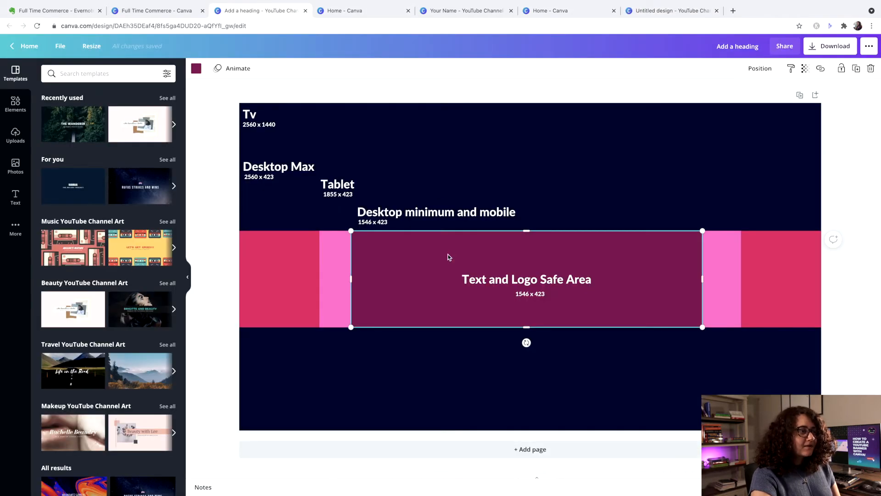
- Copy the text and logo safe area rectangle from the banner size guide into the new design and center it on the page
right_click(448, 254)
left_click(458, 266)
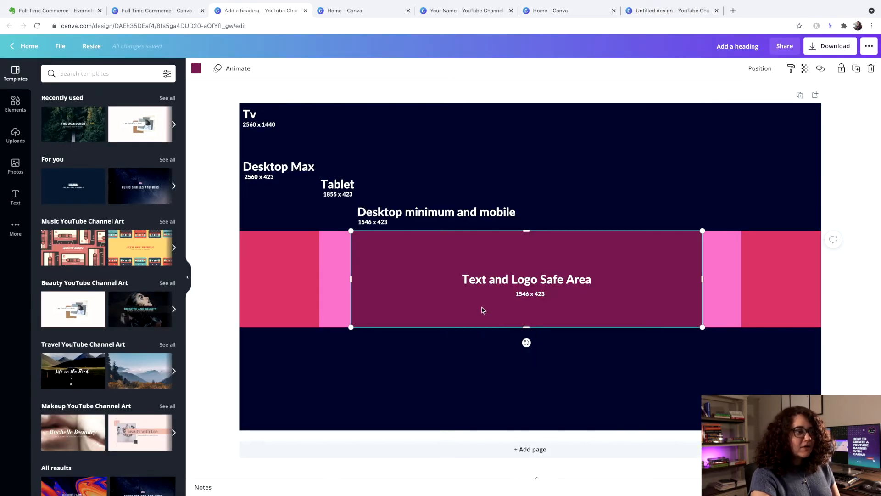
left_click(638, 6)
right_click(491, 268)
left_click(515, 295)
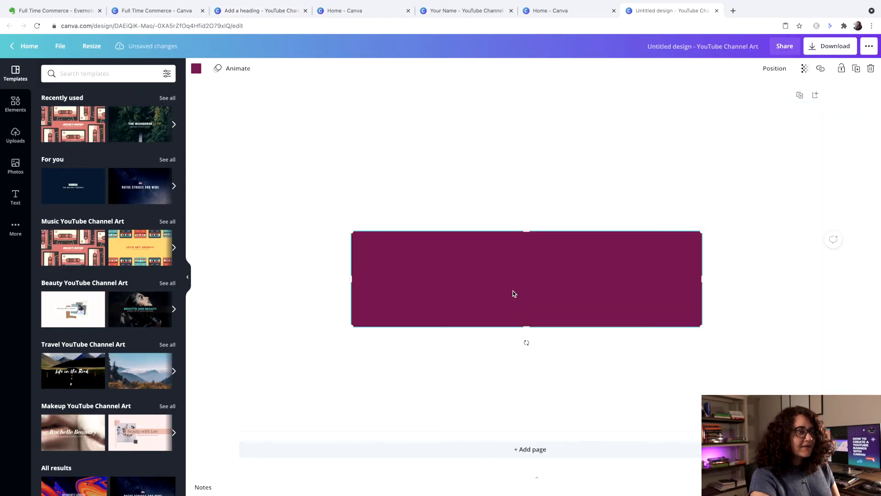
left_click_drag(504, 291, 507, 277)
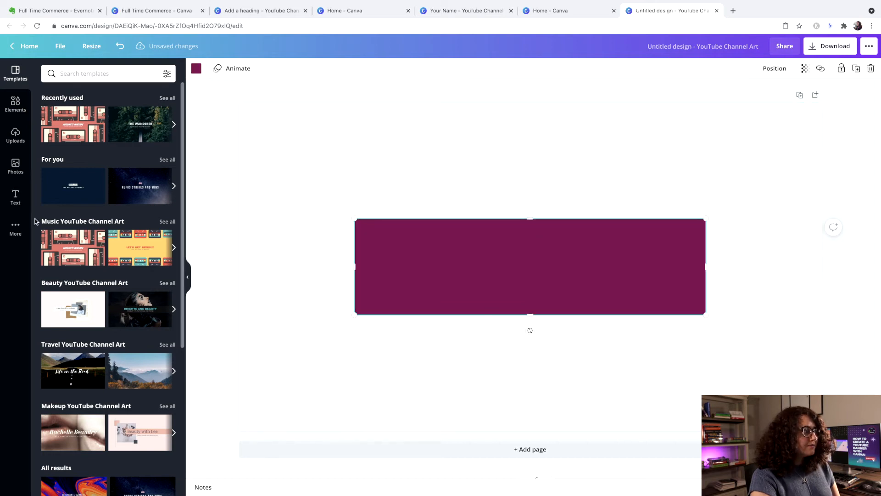
- Add a heading to the new design reading "Your Name"
left_click(14, 204)
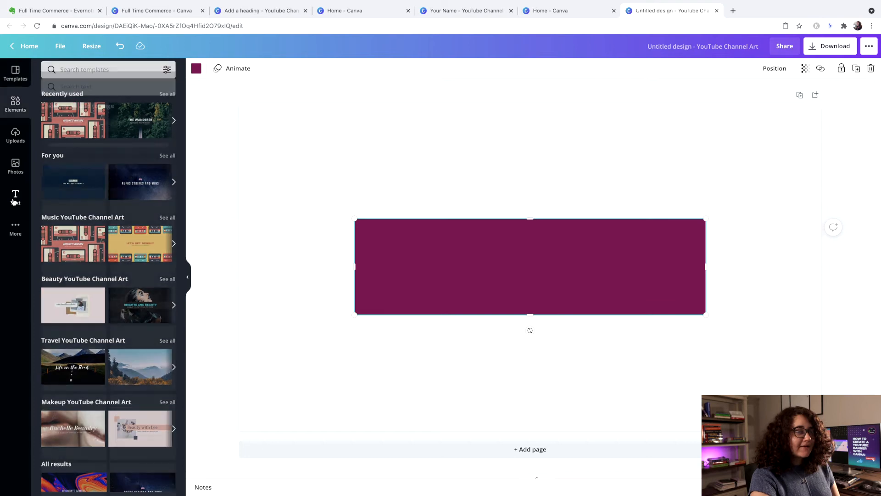
left_click(92, 120)
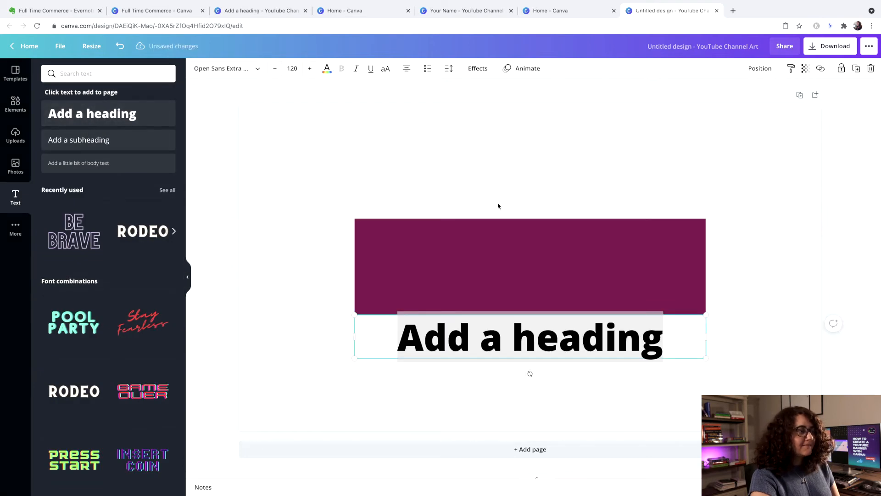
type("Your na")
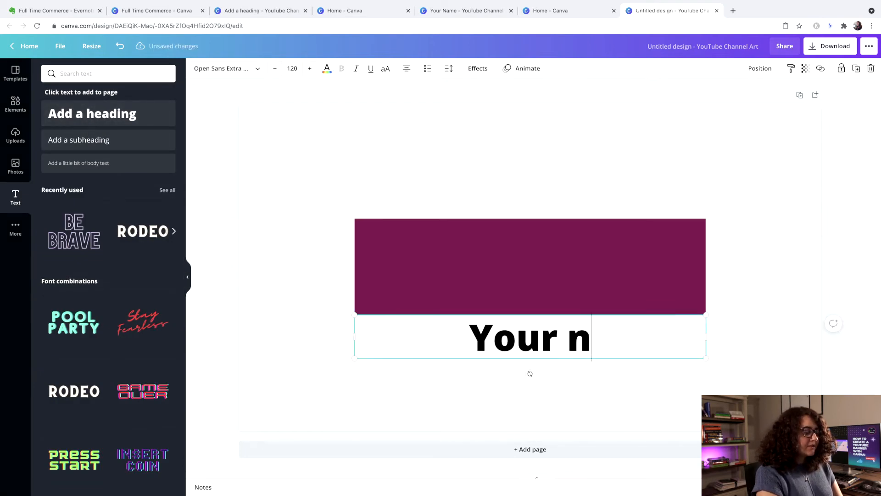
key("BackSpace")
key("BackSpace")
type("Name")
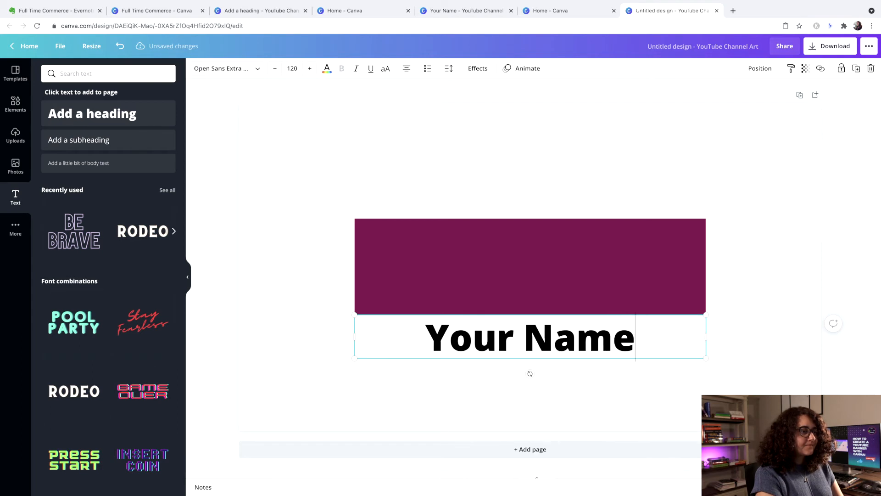
- Set the "Your Name" heading to font size 80 and the Bukhari Script font
left_click(292, 70)
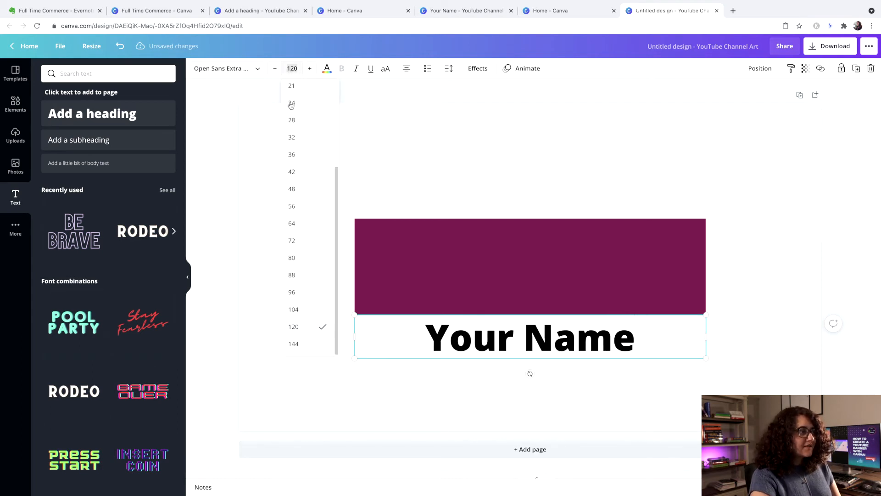
left_click(293, 257)
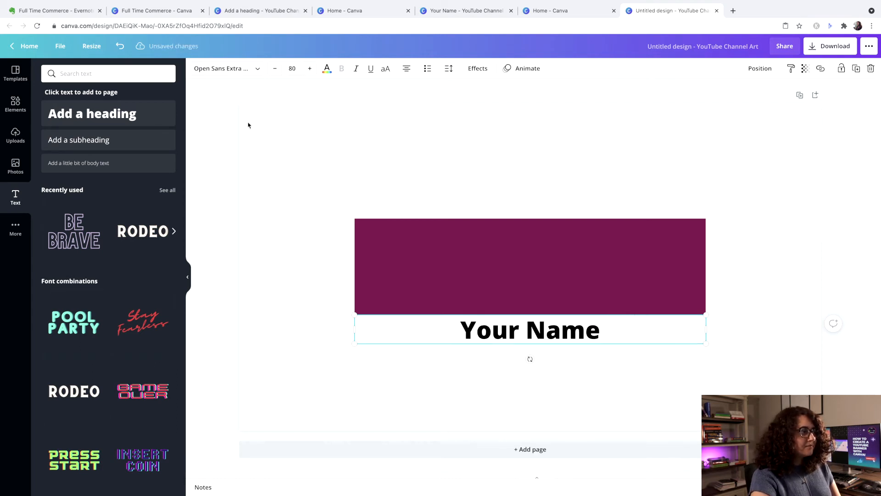
left_click(238, 70)
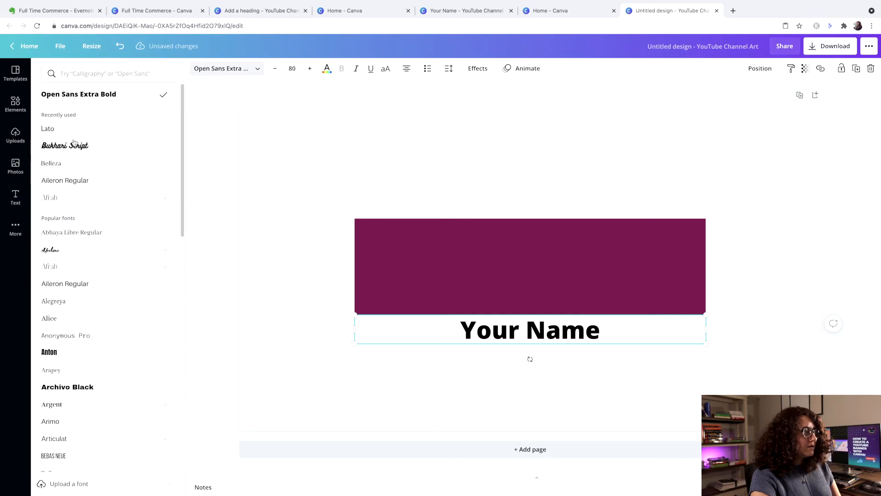
left_click(539, 317)
- Move the "Your Name" heading onto the upper half of the safe area rectangle and color it white
left_click_drag(538, 330, 541, 249)
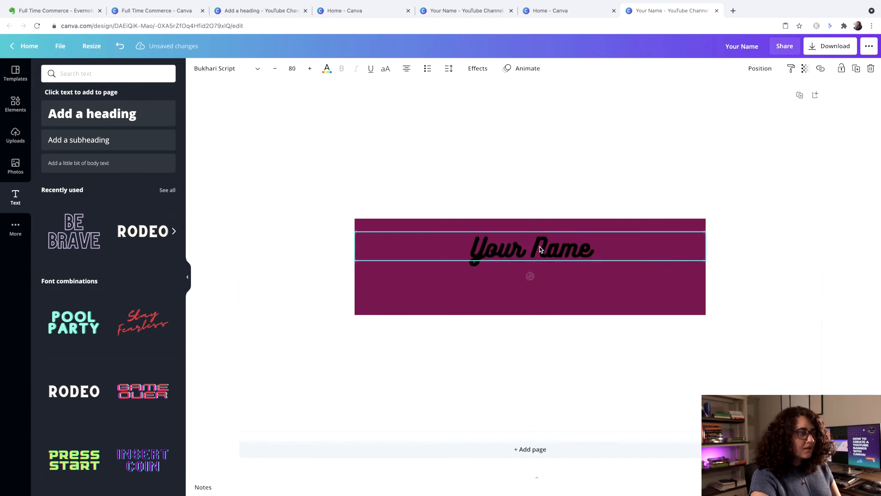
left_click(328, 70)
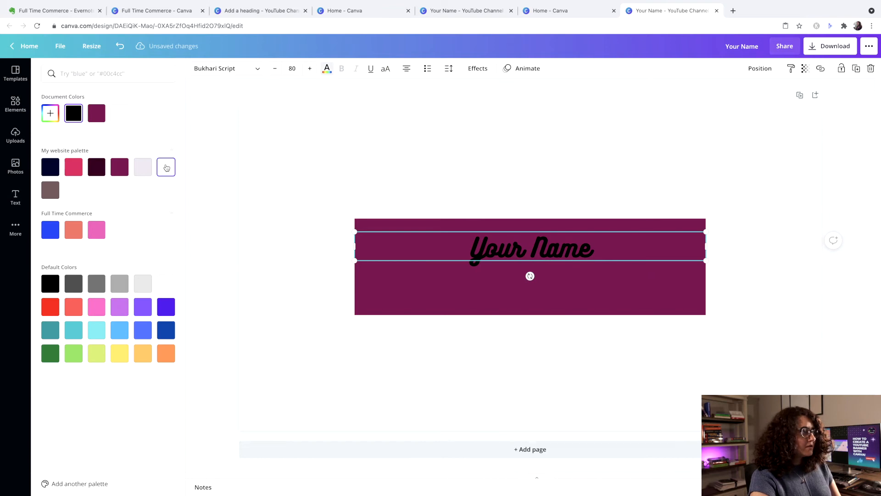
left_click(167, 167)
key("Escape")
- Add a subheading reading "Travel - Vlog - Fashion" beneath the safe area rectangle
left_click(551, 283)
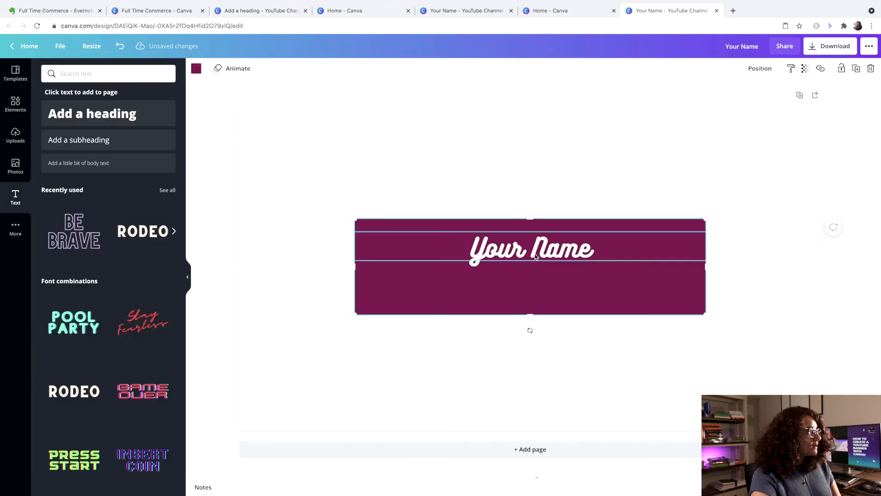
left_click(99, 141)
type("Travel - Vlog - Fashion")
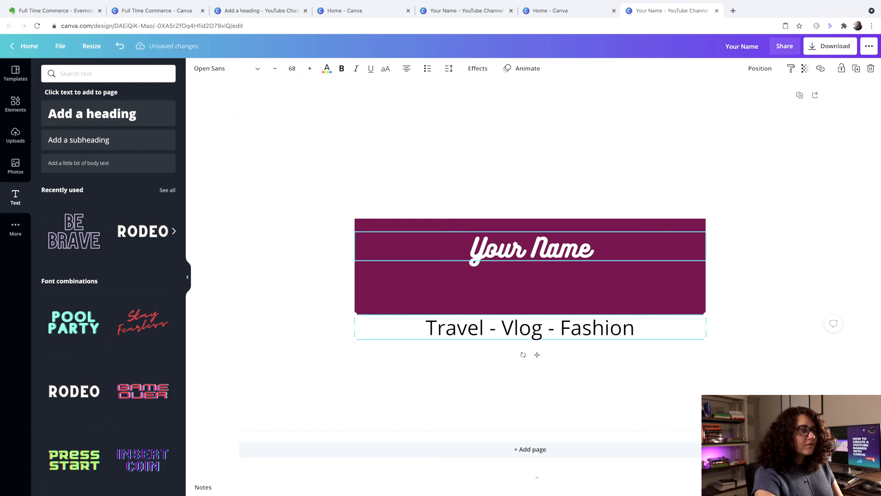
- Move the "Travel - Vlog - Fashion" subheading onto the rectangle below "Your Name" and color it white
left_click(465, 196)
left_click_drag(519, 335, 520, 291)
left_click(327, 68)
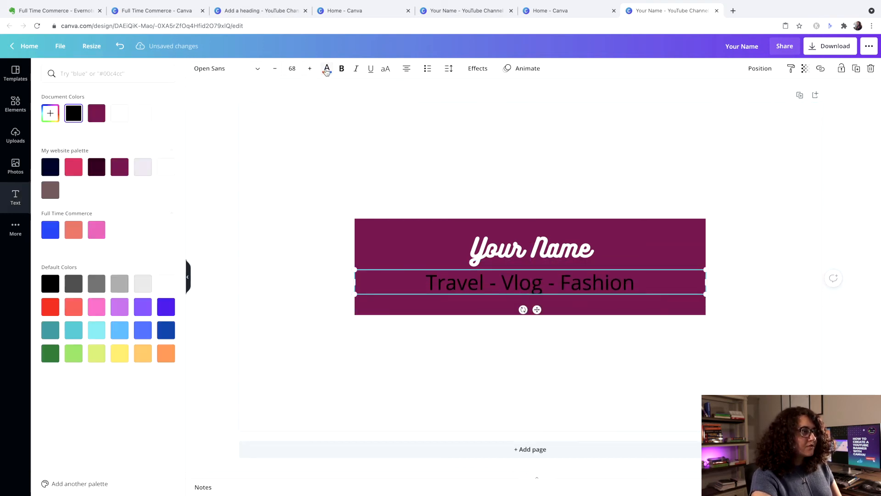
left_click(166, 166)
- Set the "Travel - Vlog - Fashion" subheading to font size 50 and the Lato font
left_click(288, 69)
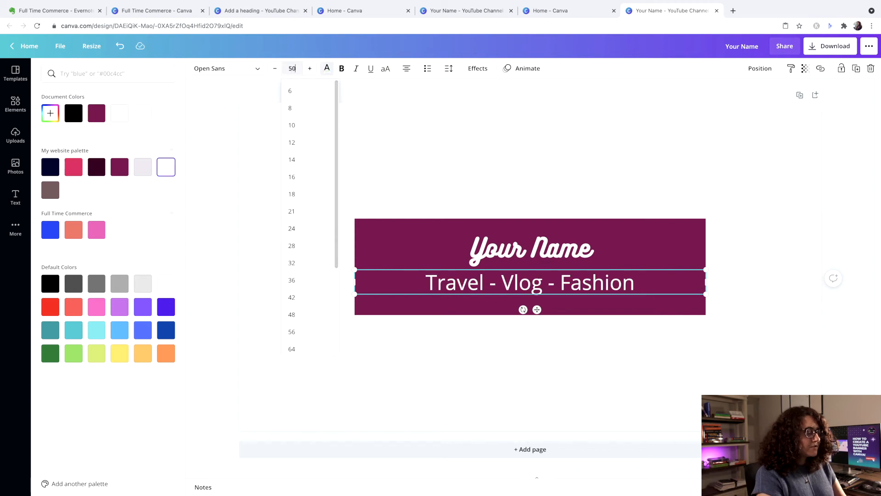
type("50")
key("Return")
left_click(211, 69)
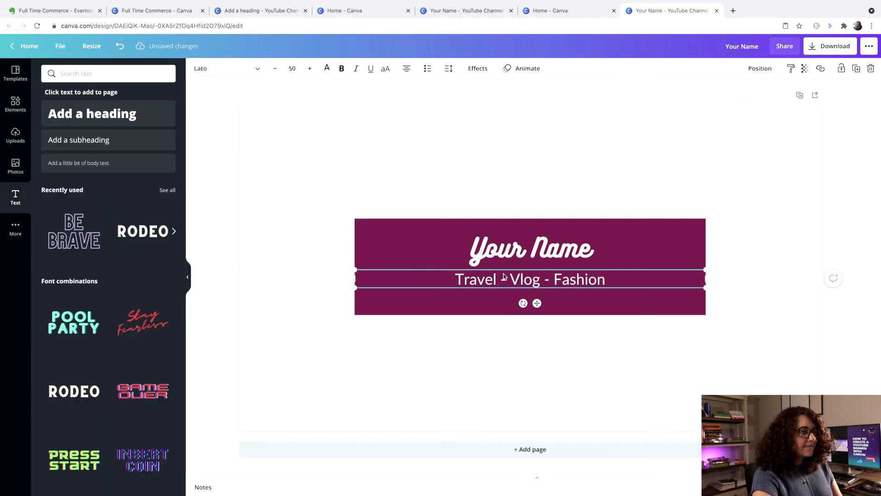
left_click(480, 195)
- Shift both text lines slightly down on the rectangle and make the "Travel - Vlog - Fashion" subheading bold
left_click(520, 283)
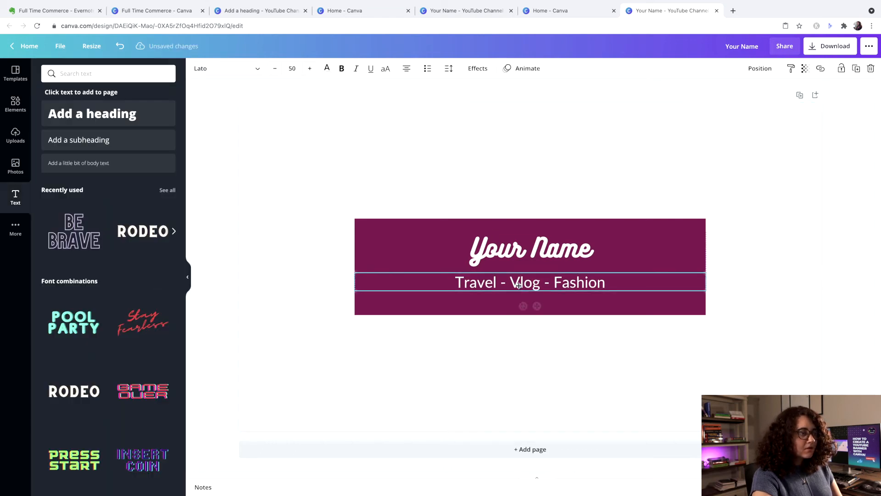
left_click(534, 259)
left_click(469, 276)
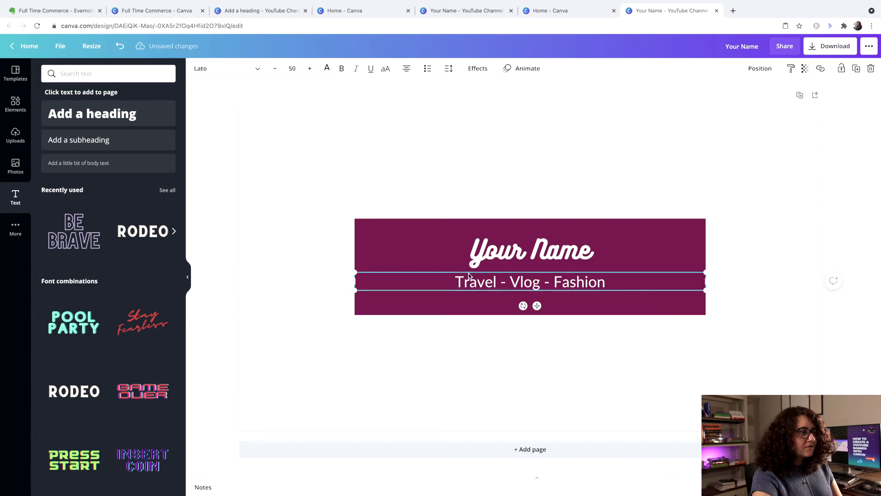
left_click(341, 69)
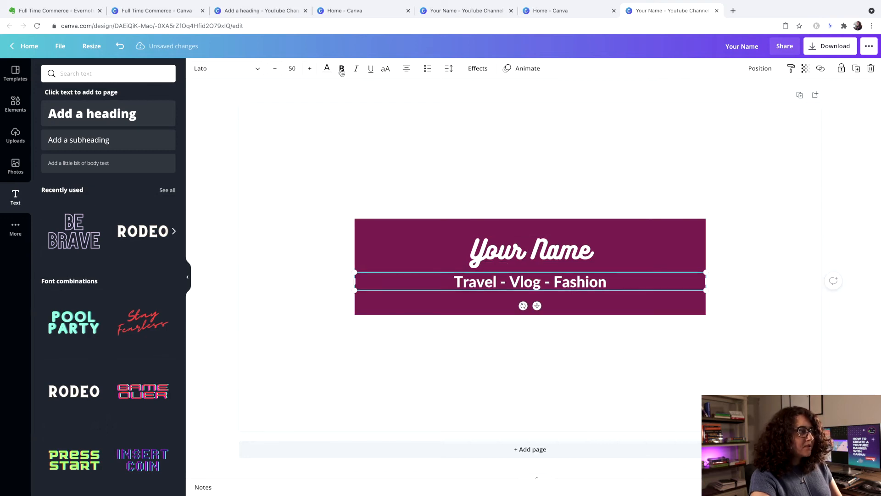
left_click(497, 171)
- Narrow the "Your Name" text box to fit its text and reposition it around the rectangle's center
left_click(385, 249)
left_click_drag(352, 245, 577, 257)
left_click(629, 287)
left_click(633, 260)
left_click_drag(634, 259, 524, 258)
left_click(514, 298)
- Narrow the "Travel - Vlog - Fashion" text box to its text and place it centered beneath "Your Name"
left_click(471, 287)
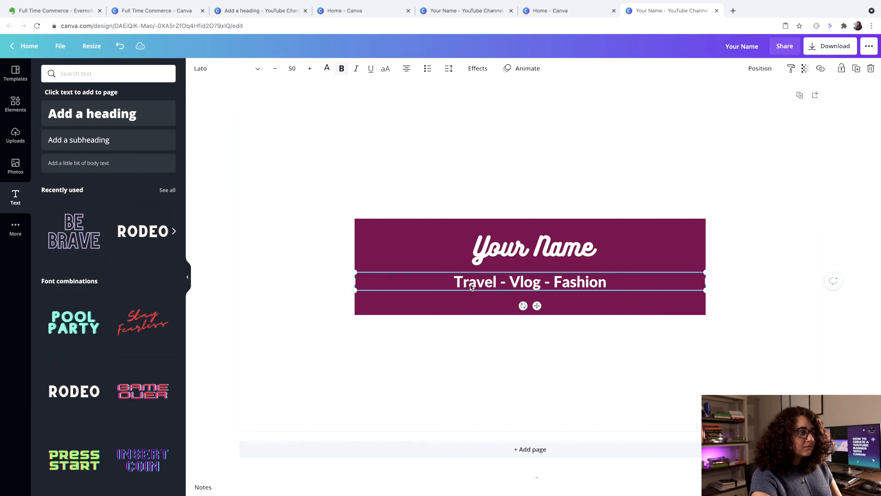
left_click_drag(357, 284, 549, 281)
left_click_drag(615, 290, 520, 286)
left_click(535, 202)
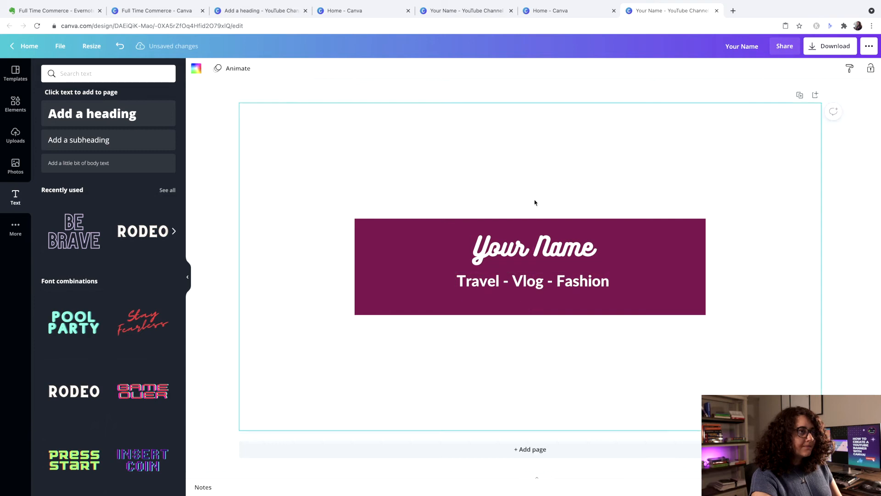
- Examine the finished blue and pink reference banner in its own browser tab, then return to the new design
left_click(537, 12)
left_click_drag(486, 13, 579, 14)
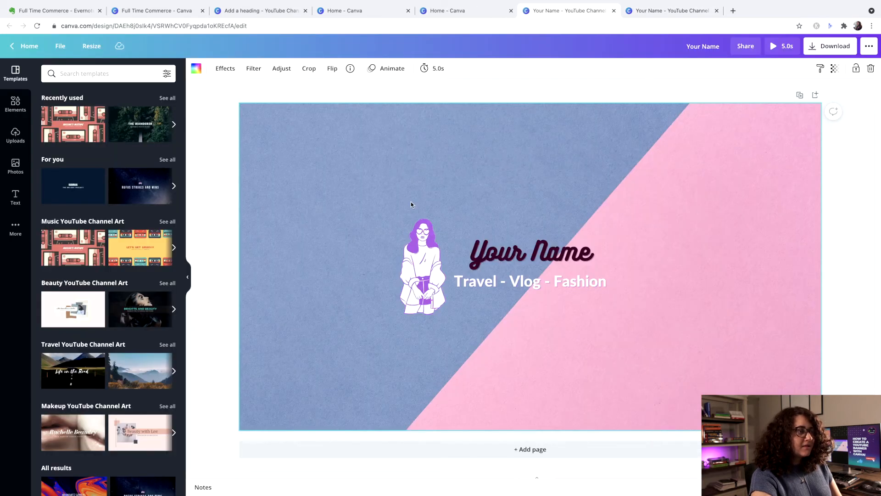
left_click(654, 16)
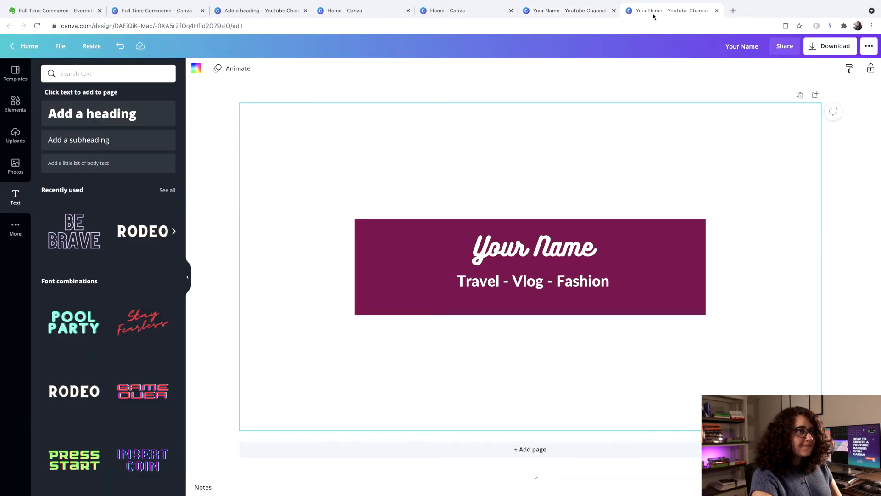
- Search the graphics for "fashion" and add the illustration of the purple-haired woman with glasses to the banner
left_click(15, 103)
left_click(106, 73)
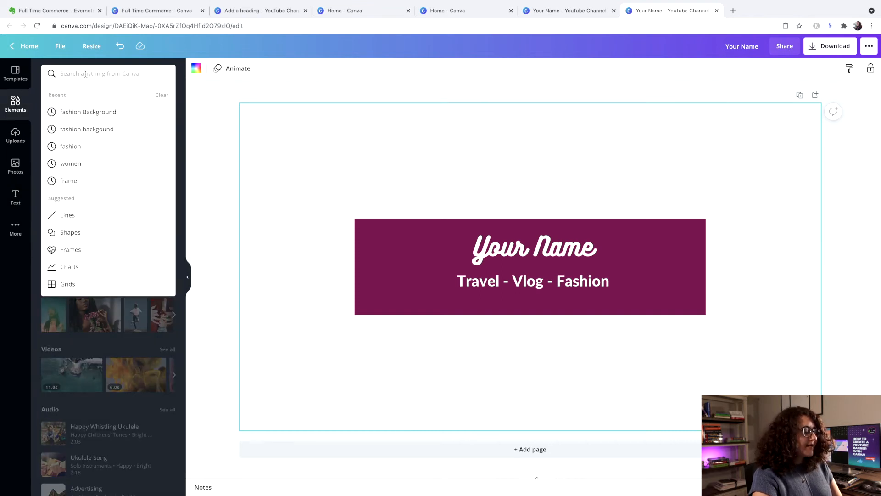
type("fashion")
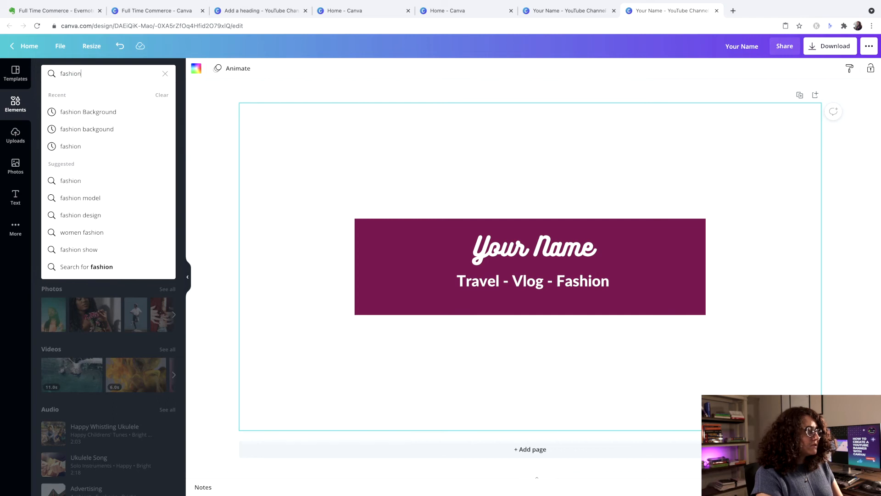
key("Return")
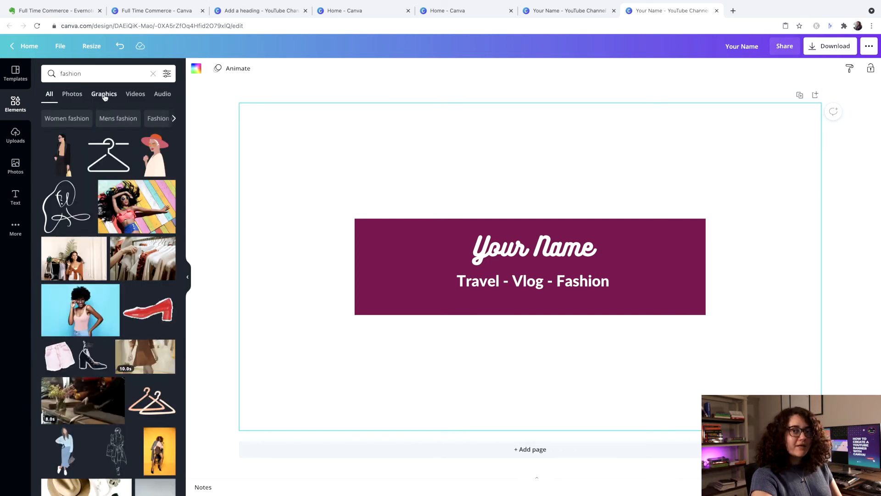
left_click(105, 94)
scroll(105, 286, "down", 3)
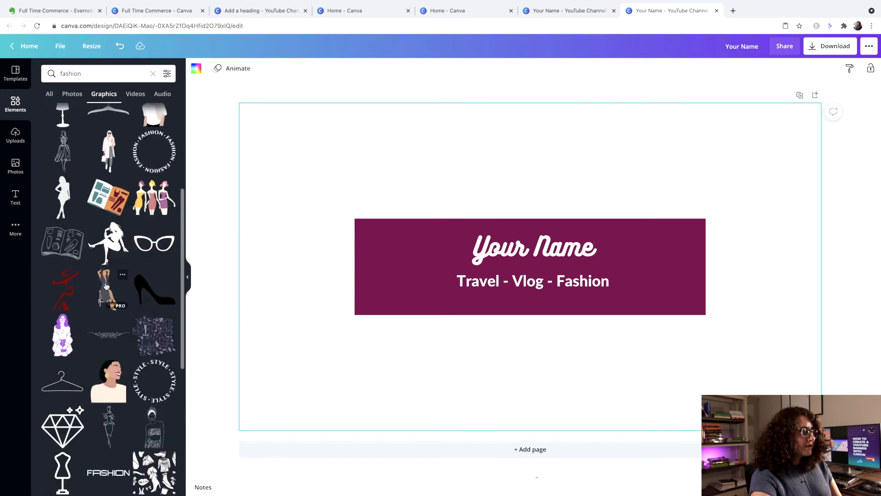
left_click(62, 335)
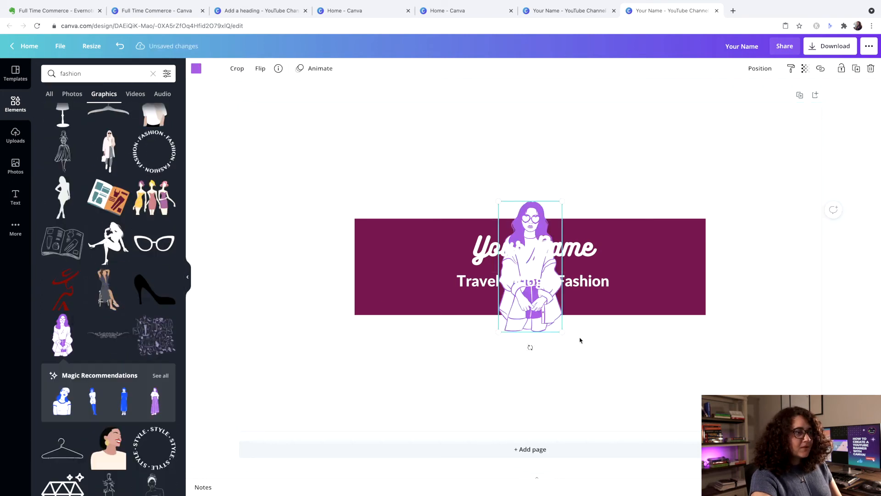
- Scale the woman illustration to the rectangle's height and place it beside the text, ahead of "Your Name"
left_click_drag(562, 331, 541, 290)
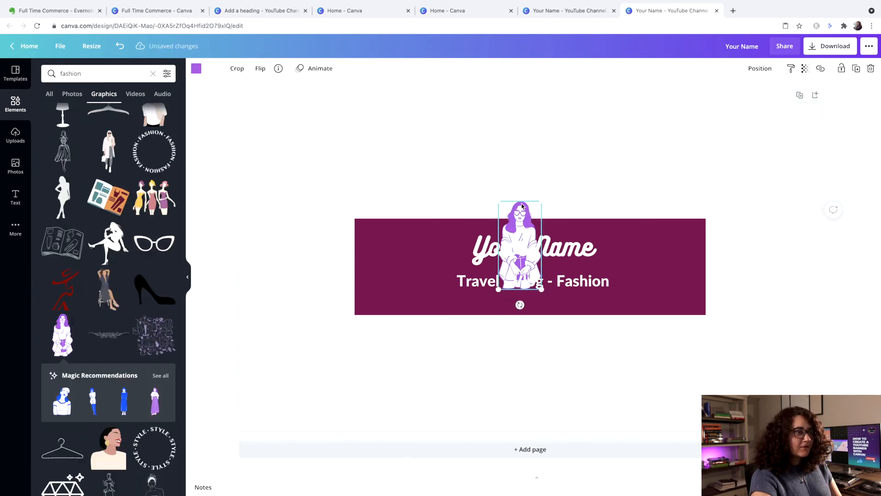
left_click_drag(521, 228, 428, 242)
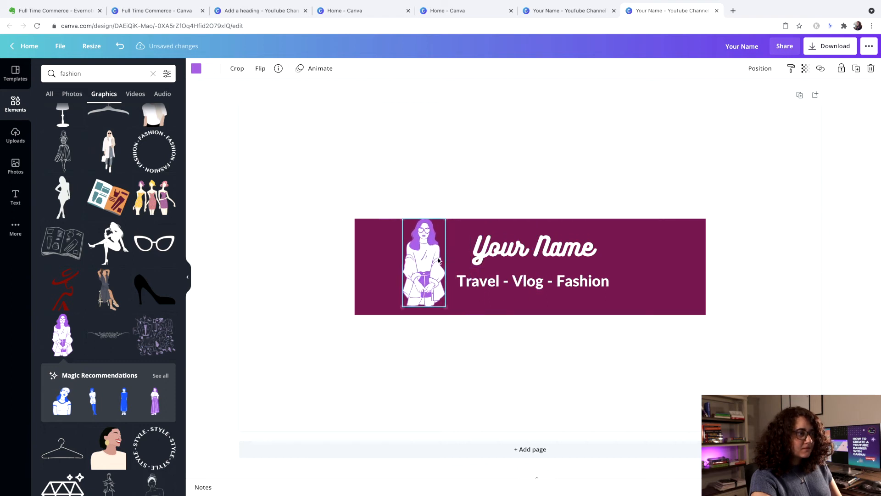
left_click_drag(446, 306, 449, 314)
left_click(448, 323)
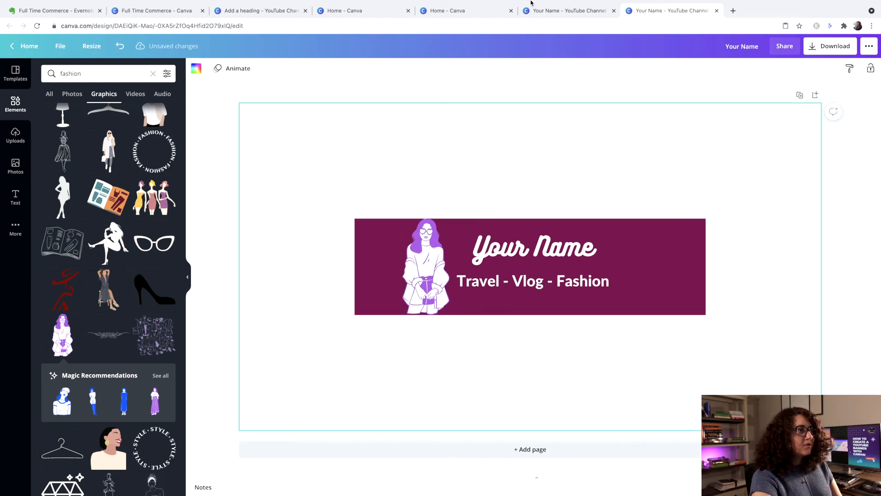
- Check the reference banner's background and search the elements for "fashion Background"
left_click(531, 6)
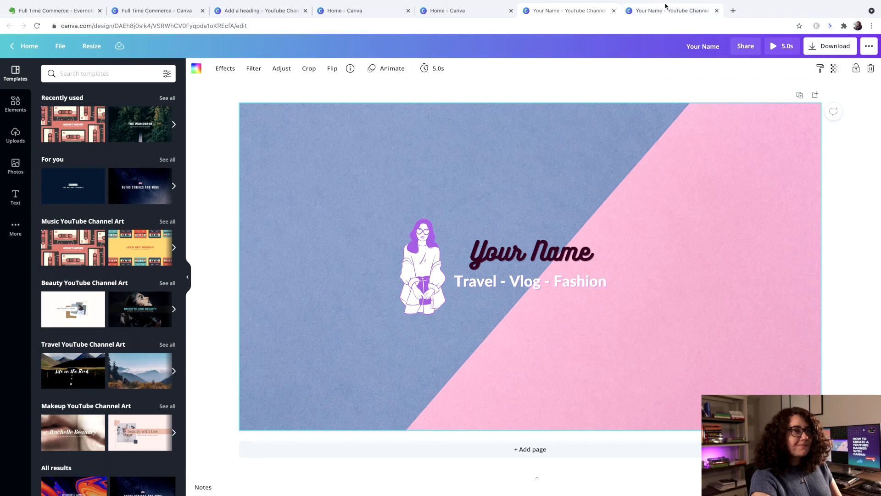
left_click(640, 13)
left_click(15, 106)
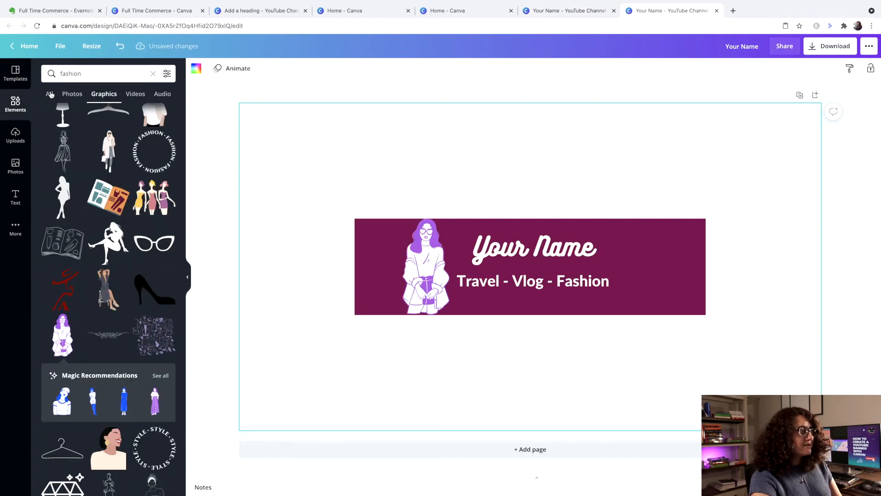
left_click(94, 74)
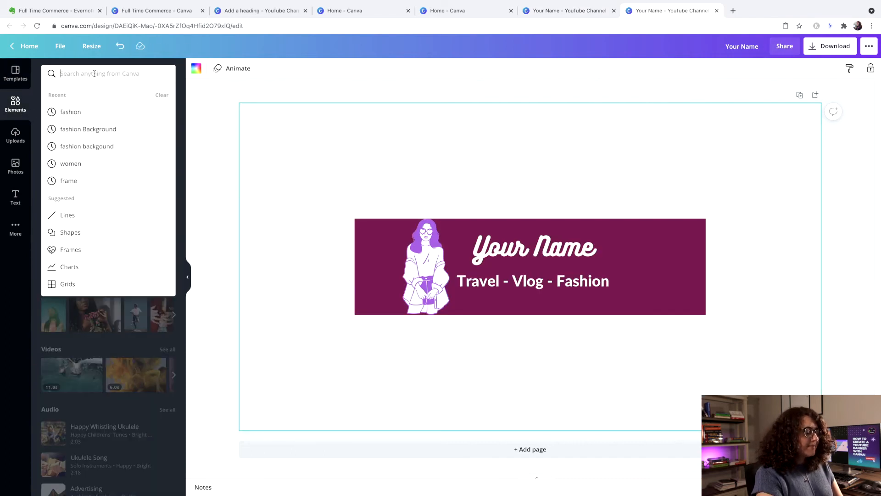
type("fasion")
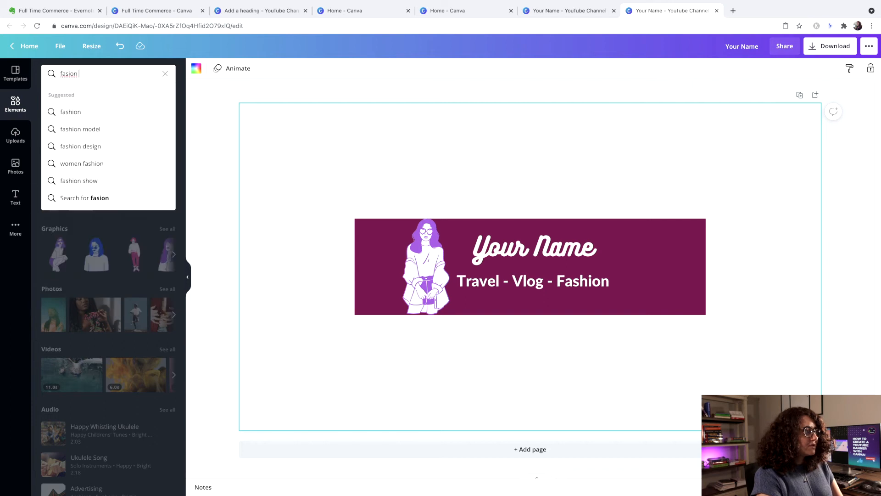
key("BackSpace")
key("BackSpace")
key("BackSpace")
type("hion")
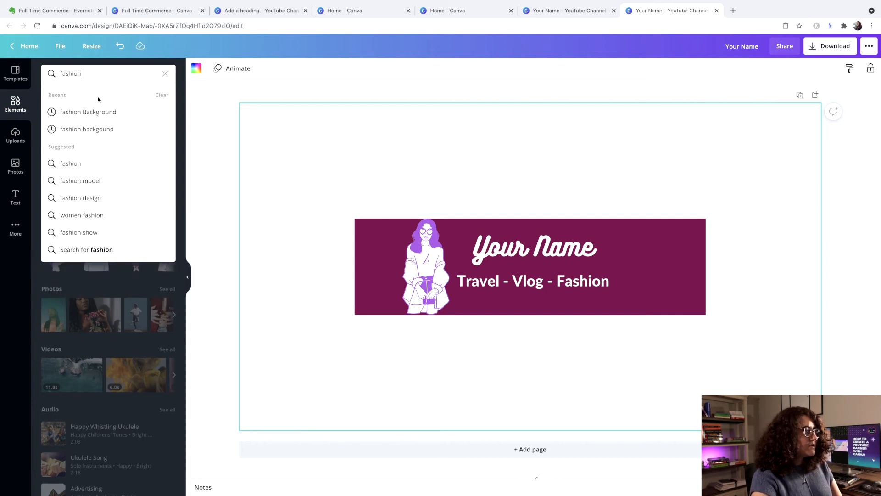
left_click(101, 111)
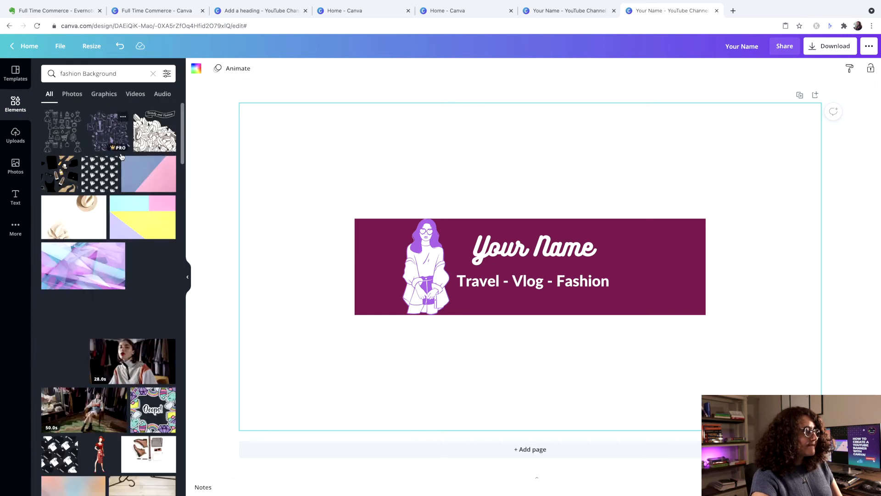
- Add the diagonal blue and pink image to the design and set it as the background
left_click(148, 174)
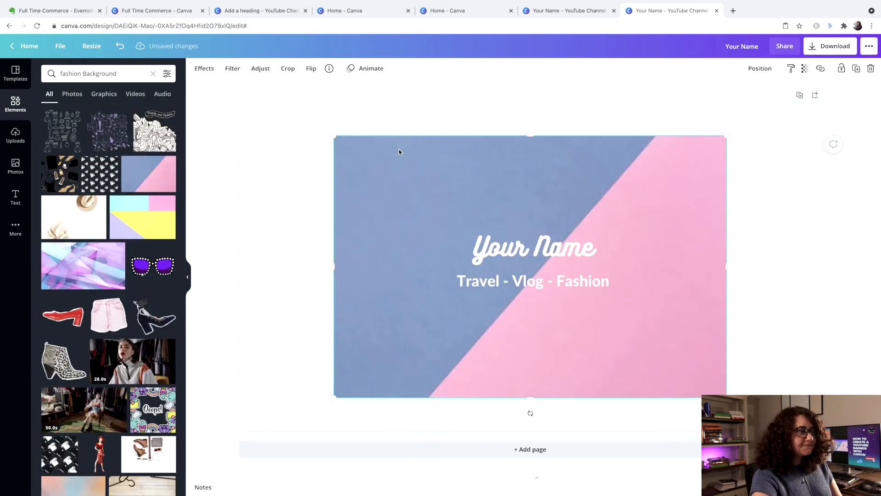
right_click(462, 190)
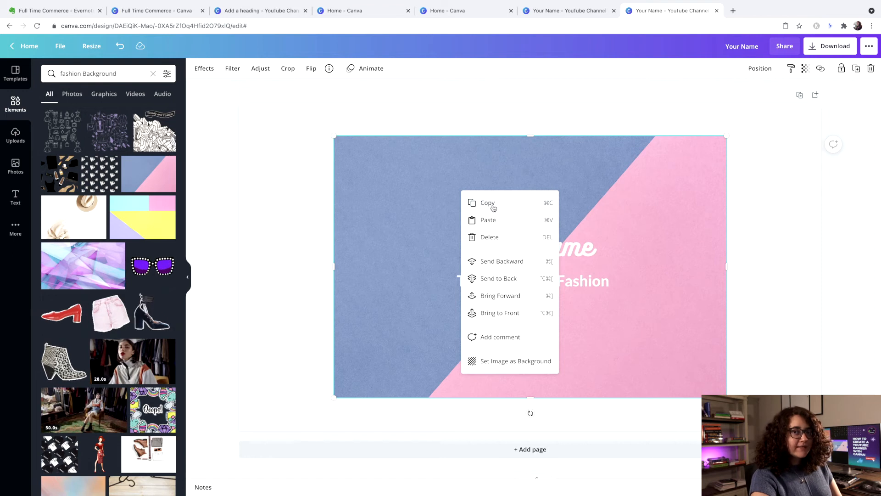
left_click(512, 363)
- Delete the plum safe area rectangle behind the text and illustration
left_click(625, 266)
right_click(627, 265)
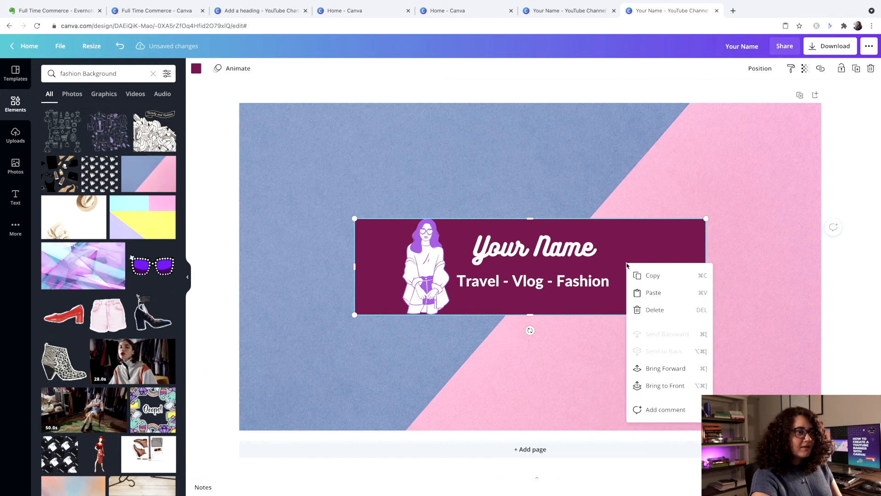
left_click(652, 310)
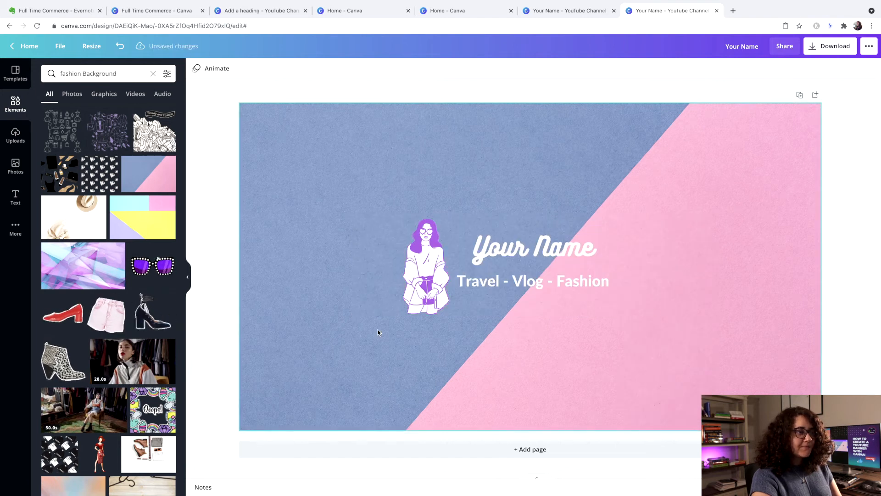
- Apply a Shadow effect to the "Your Name" heading with offset 64 and direction 54, and color the text plum from the website palette
left_click(521, 243)
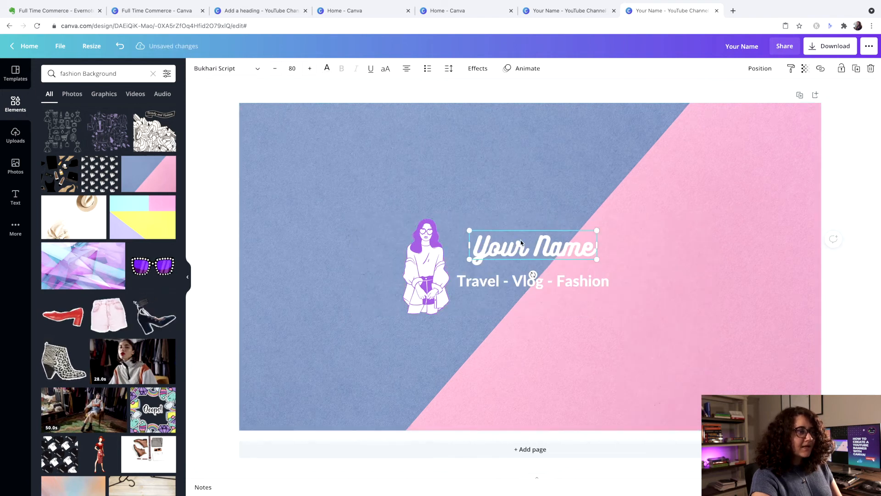
left_click(474, 71)
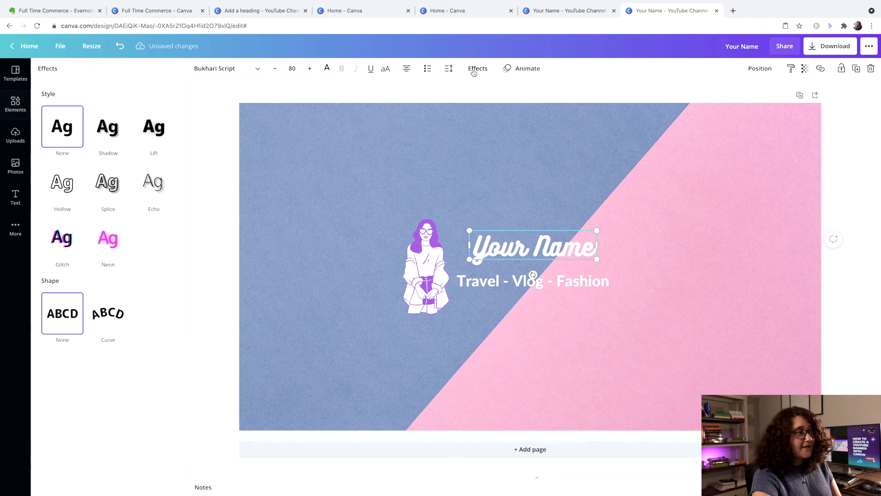
left_click(104, 137)
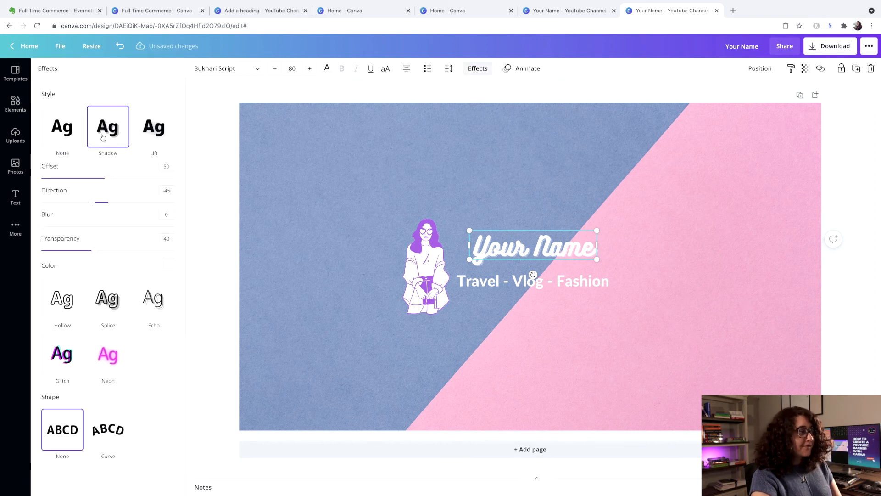
left_click_drag(110, 179, 109, 180)
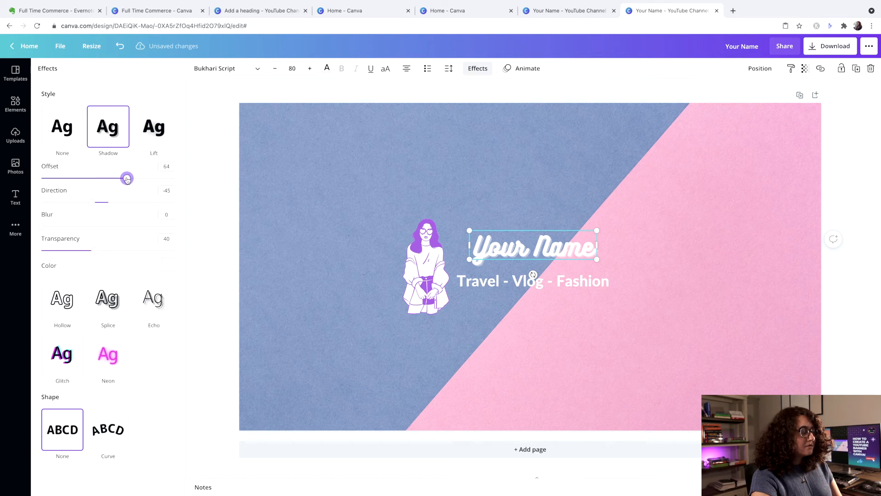
left_click_drag(95, 203, 125, 203)
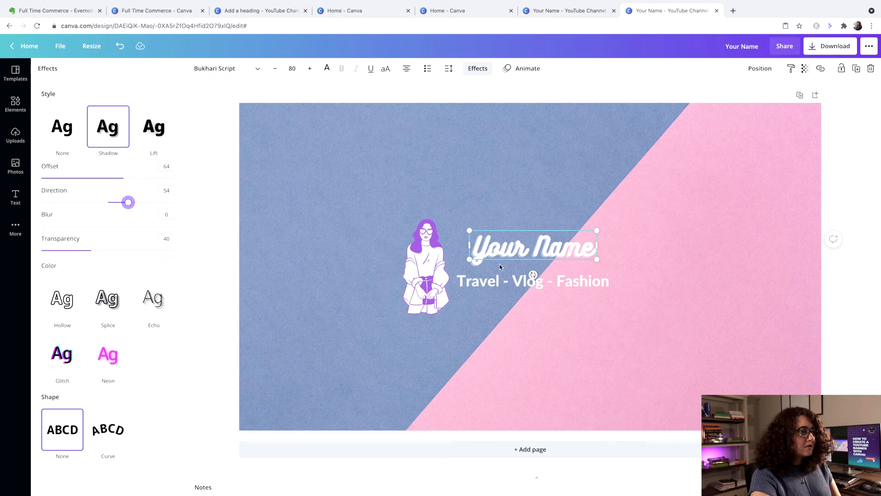
left_click(325, 70)
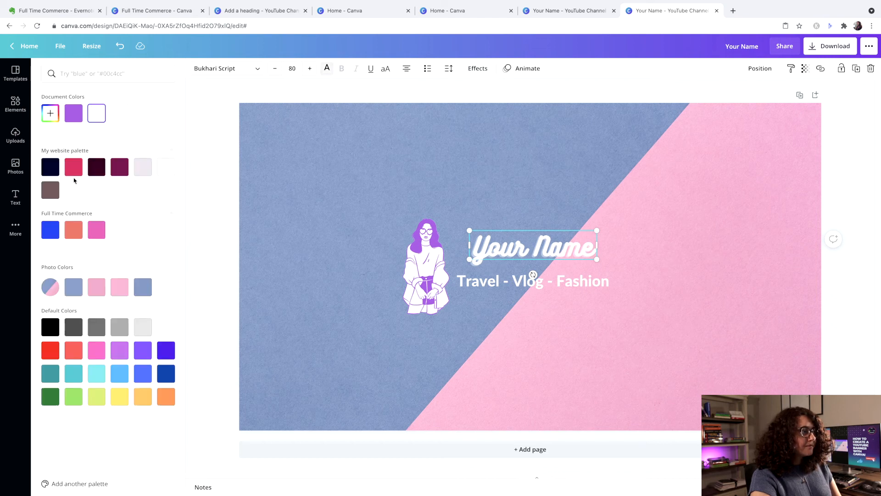
left_click(122, 171)
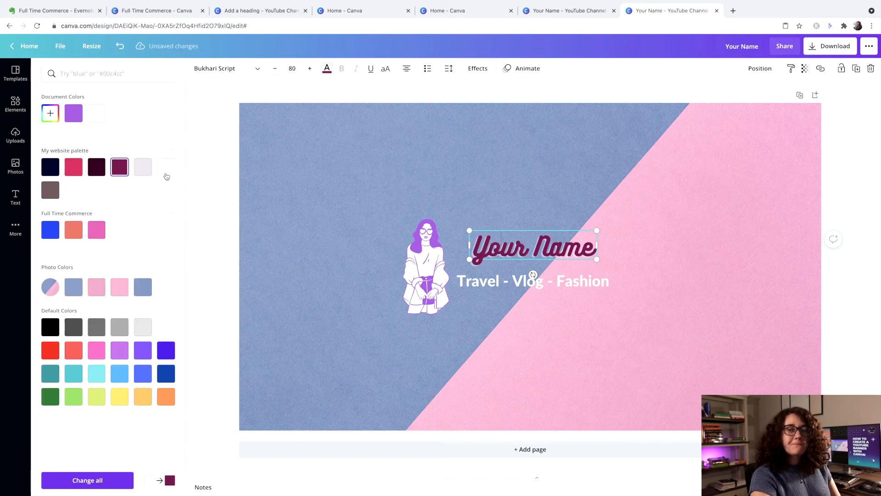
- Open the banner's download options, try the JPG file type at quality 100, and return the file type to PNG
left_click(674, 149)
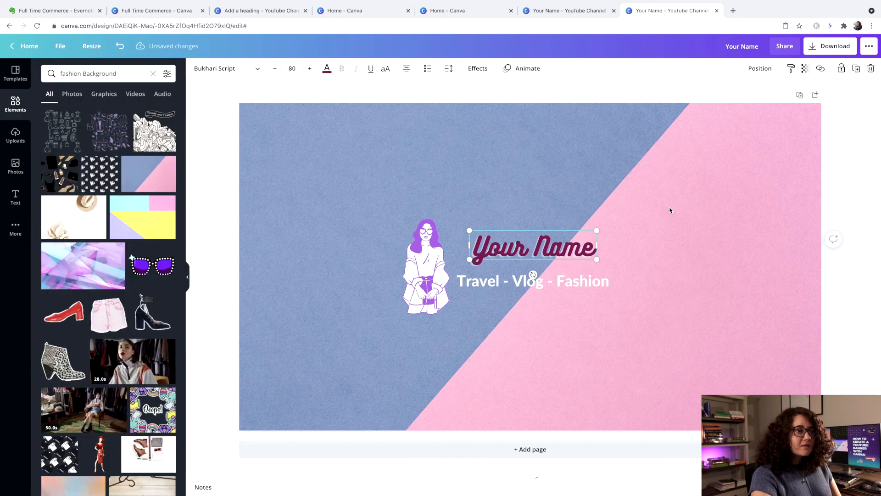
left_click(826, 46)
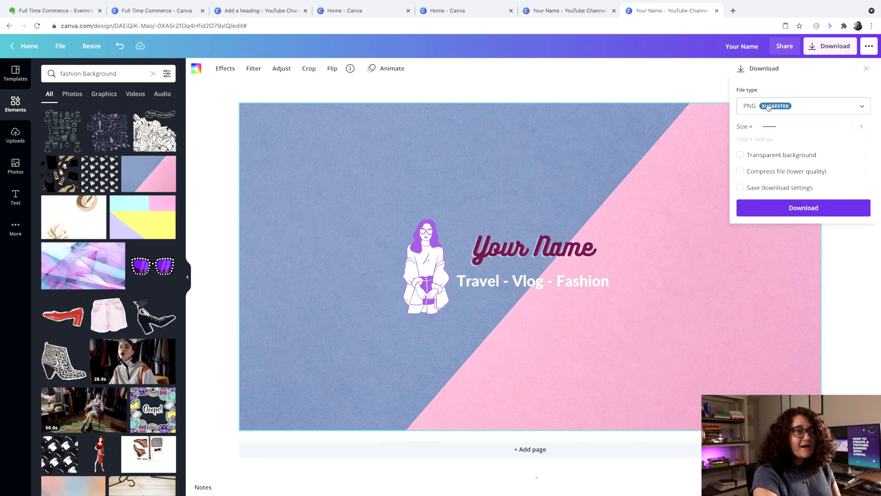
left_click(770, 107)
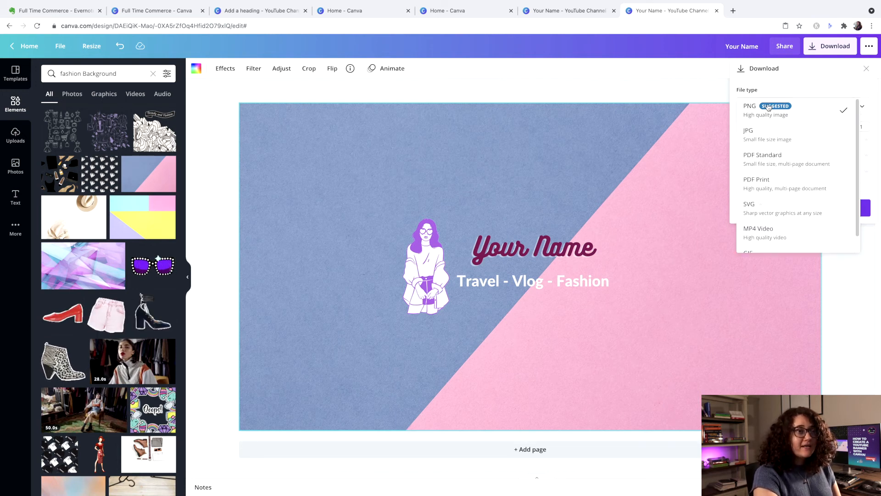
left_click(756, 136)
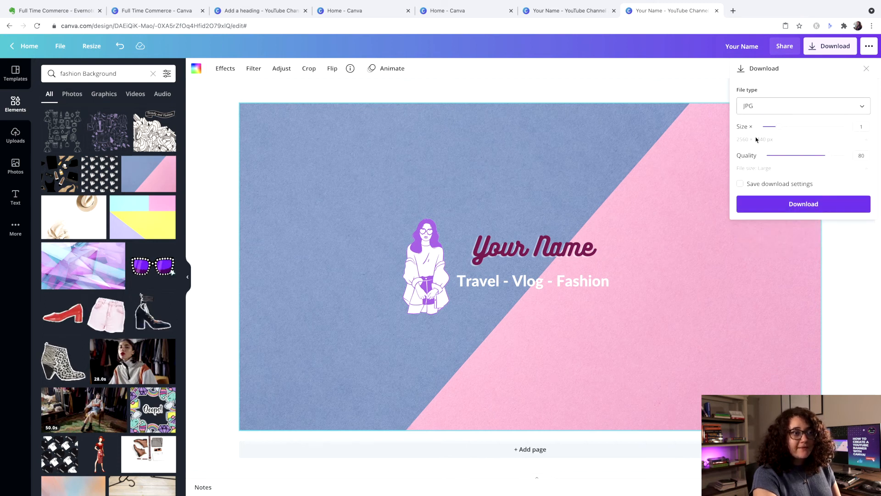
left_click_drag(832, 158, 845, 157)
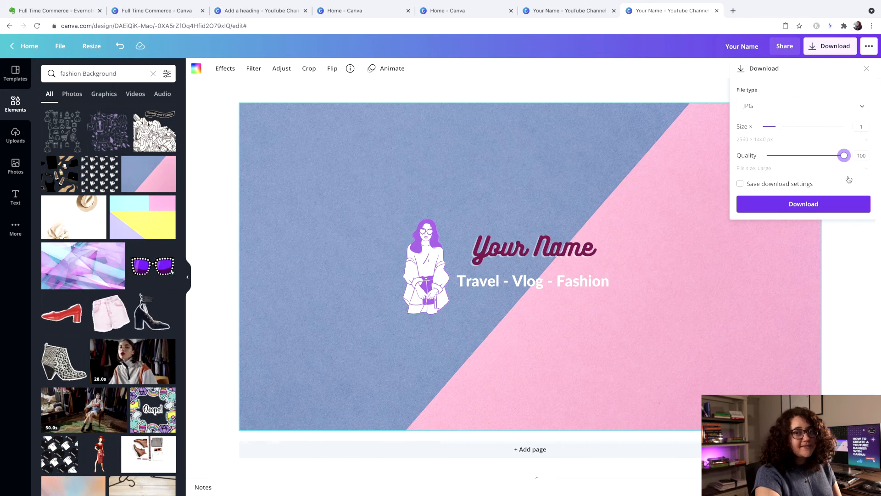
left_click(776, 111)
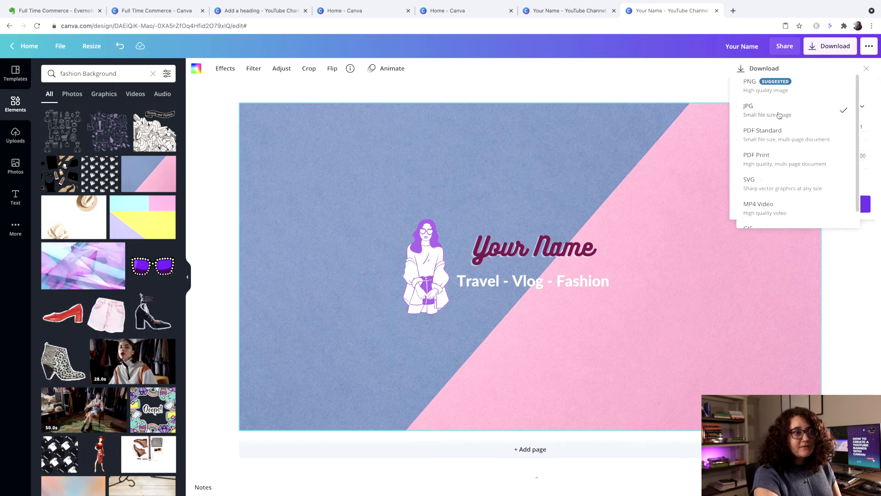
left_click(767, 89)
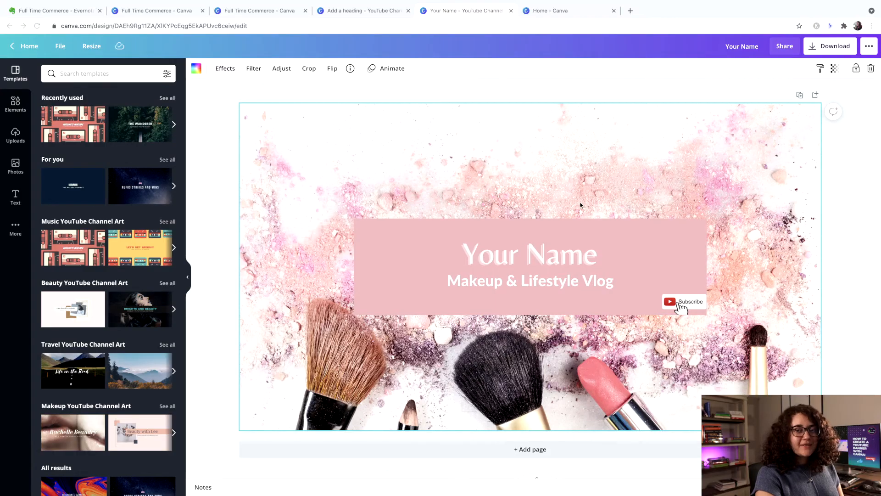
- Create a new blank YouTube Channel Art design from the Canva home page
left_click(586, 14)
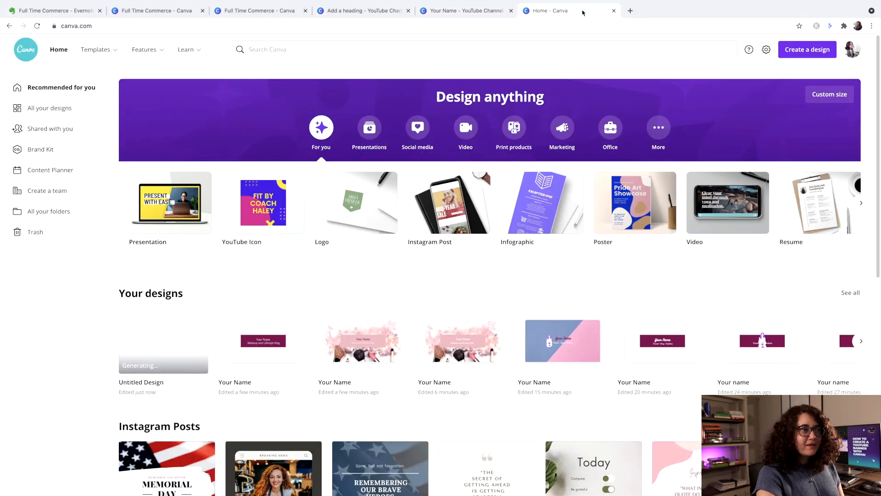
left_click(787, 55)
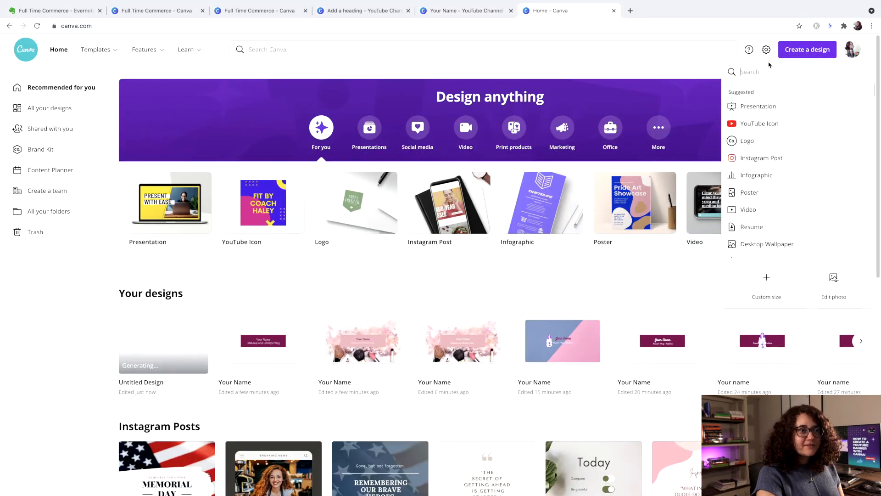
type("yopu")
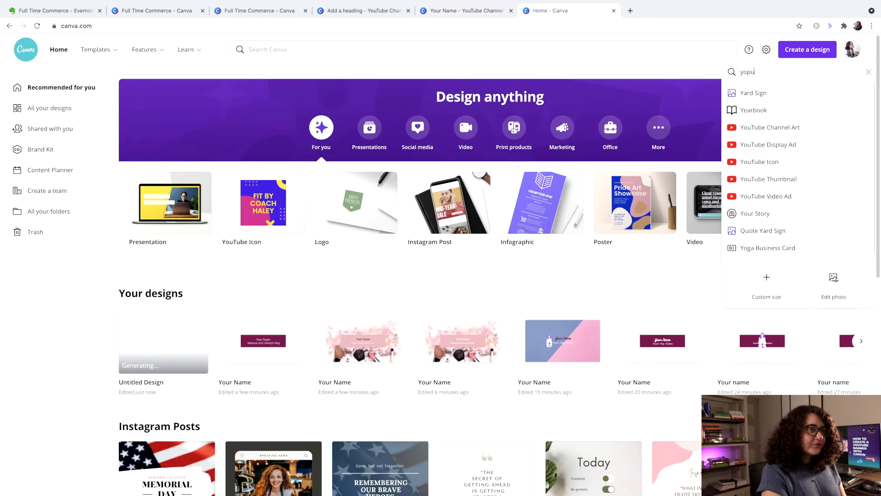
left_click(760, 92)
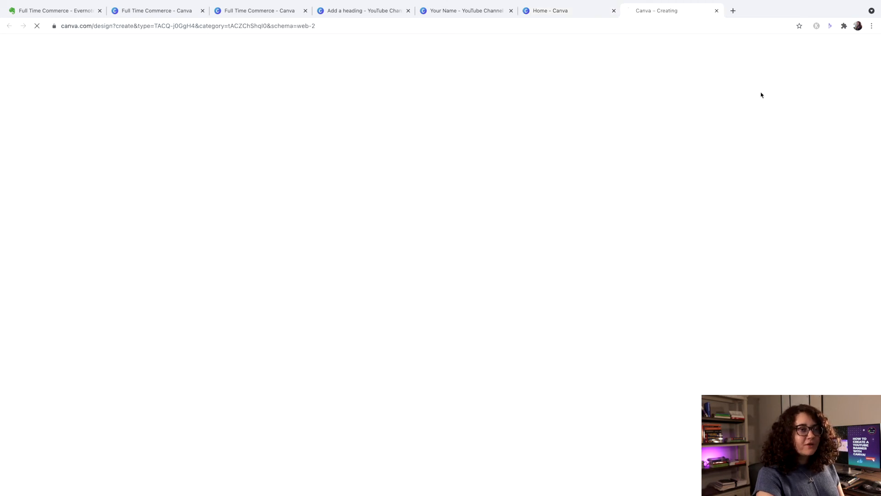
- Copy the plum text and logo safe area rectangle from the banner size template into the new design and center it on the page
left_click(361, 10)
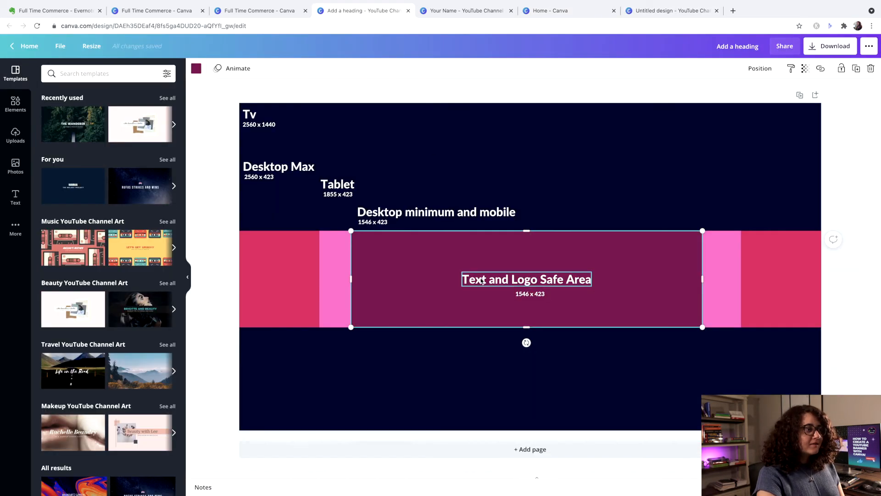
right_click(470, 257)
key("Escape")
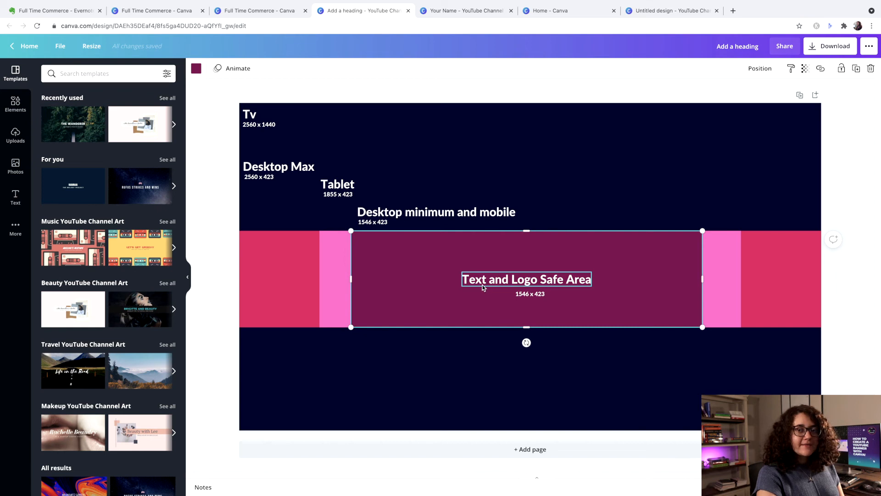
left_click(656, 9)
right_click(520, 208)
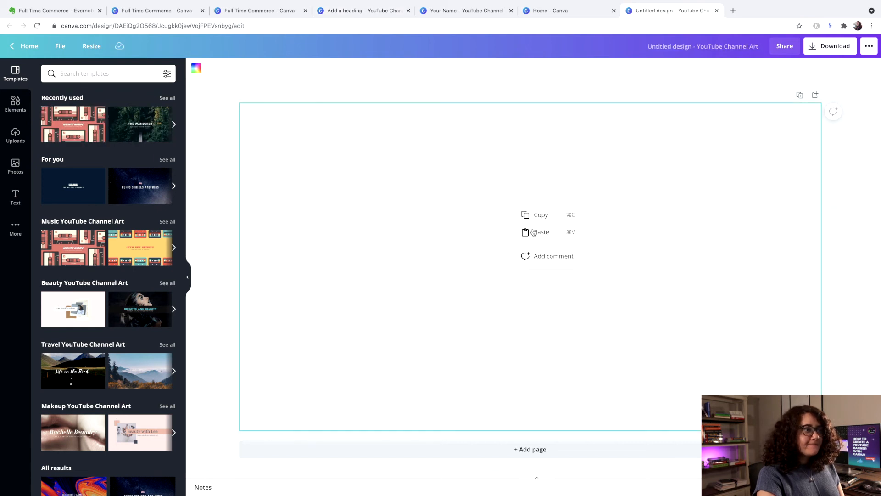
left_click(525, 231)
left_click_drag(508, 248, 511, 235)
left_click(488, 177)
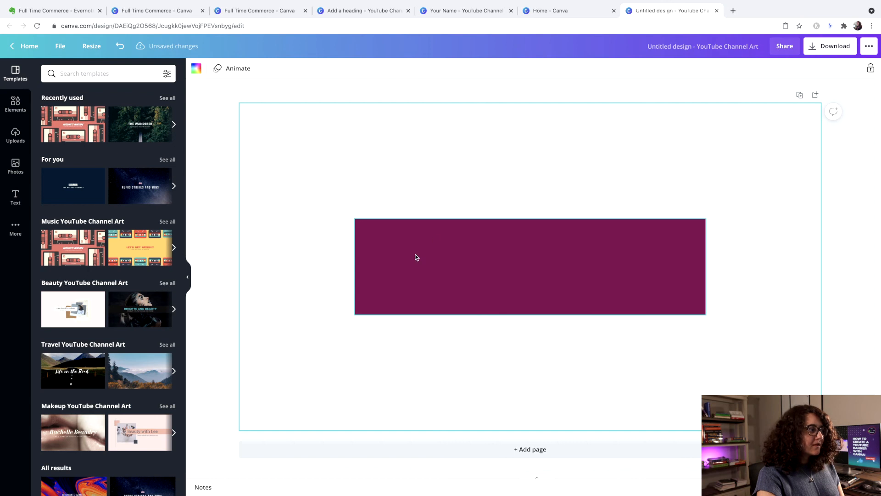
- Add a heading reading "Your Name" and place it in the upper part of the plum rectangle
left_click(15, 196)
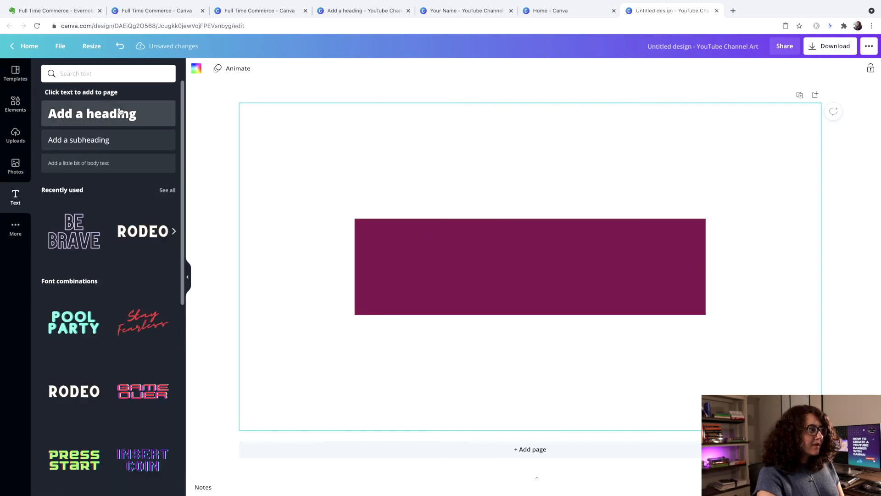
left_click(92, 113)
type("Your n")
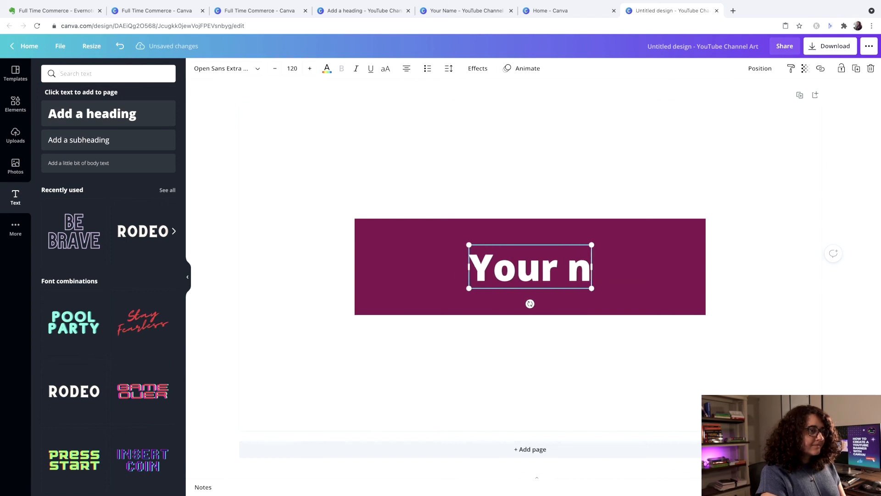
key("BackSpace")
type("Name")
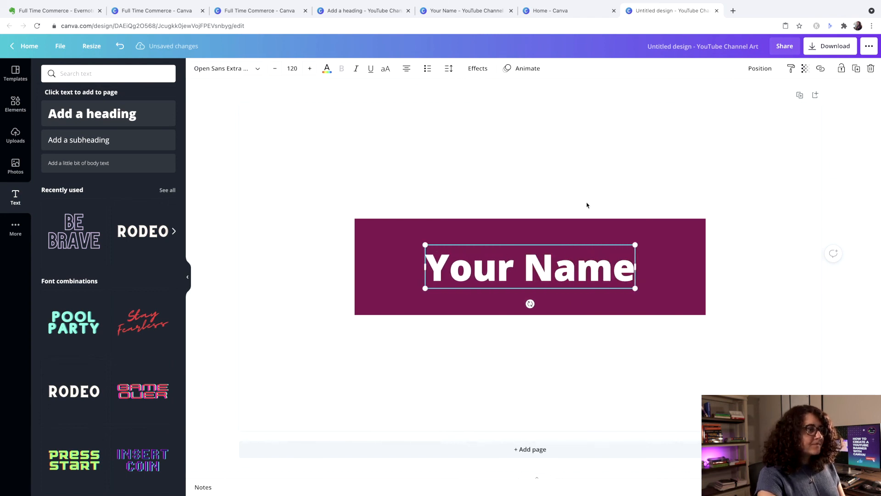
left_click_drag(574, 277, 576, 273)
- Set the "Your Name" heading's font size to 80 and its font to Belleza
left_click(290, 70)
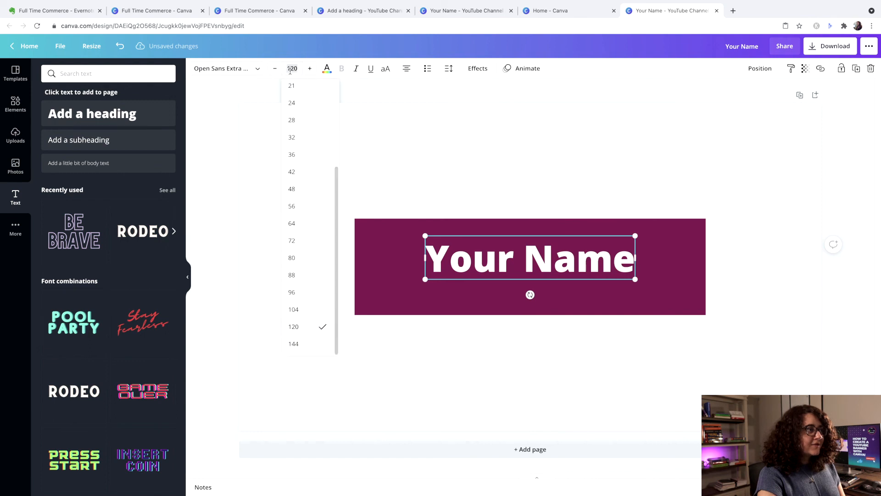
left_click(292, 258)
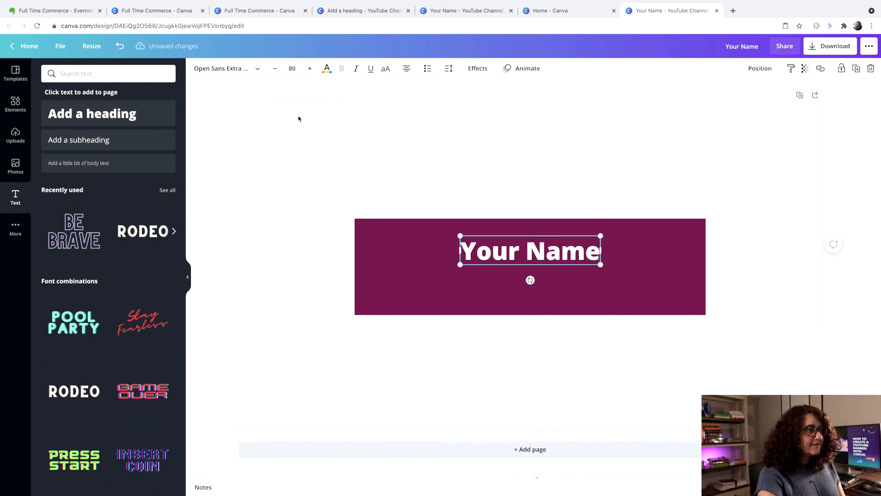
left_click(248, 67)
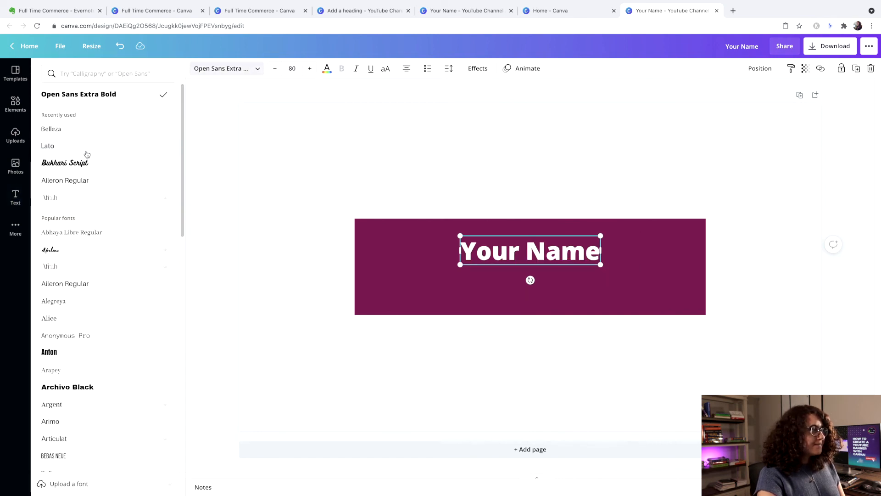
left_click(75, 134)
left_click(490, 137)
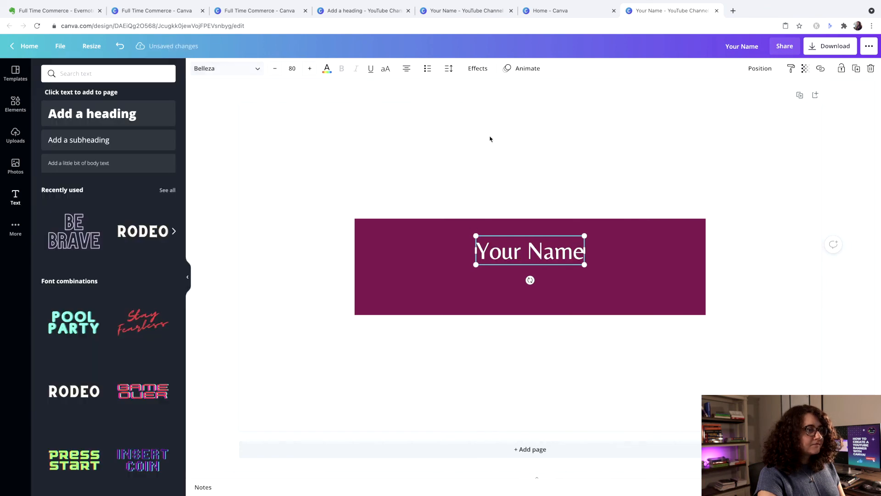
left_click(625, 235)
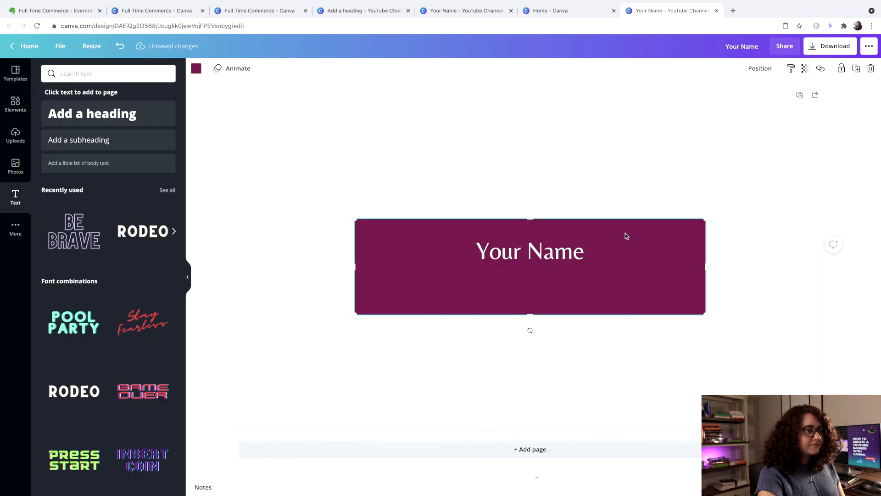
- Add a subheading to the design reading "Makeup and Lifestyle"
left_click(123, 147)
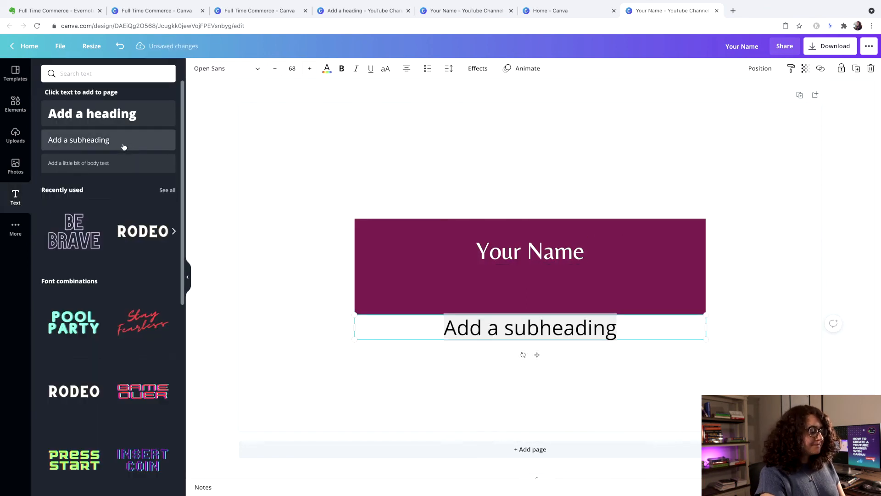
type("Makeu")
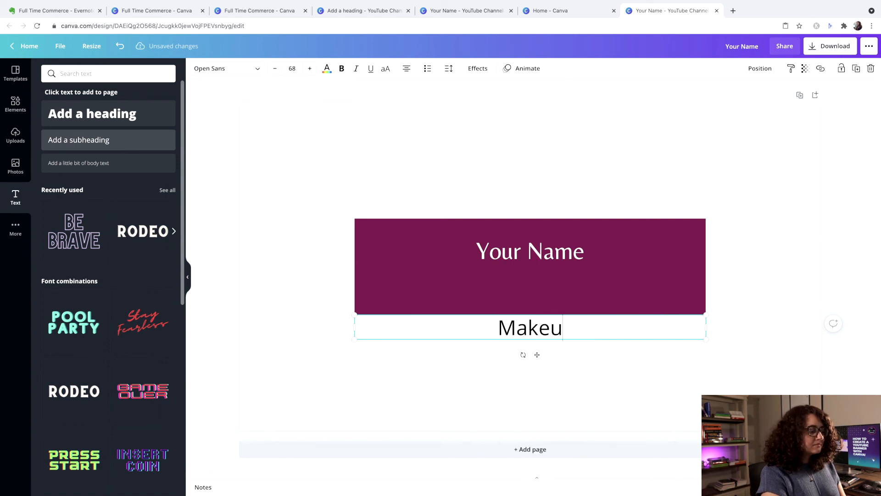
type("p and Li")
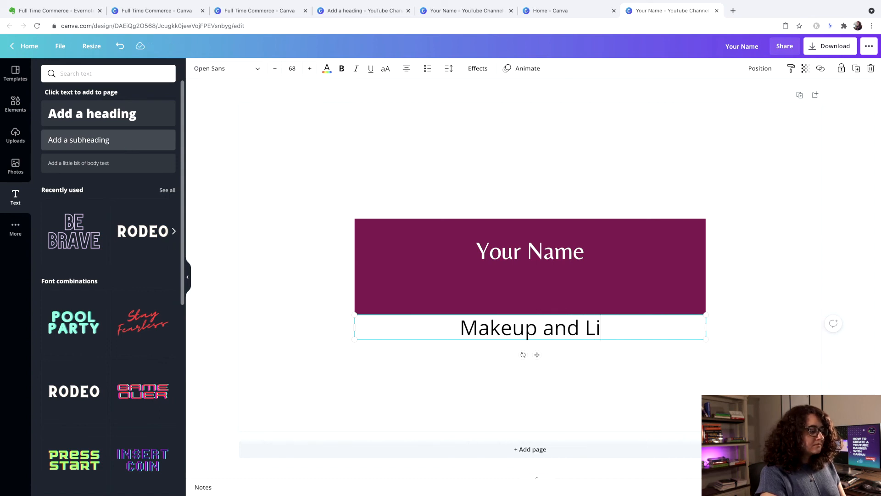
type("festyle")
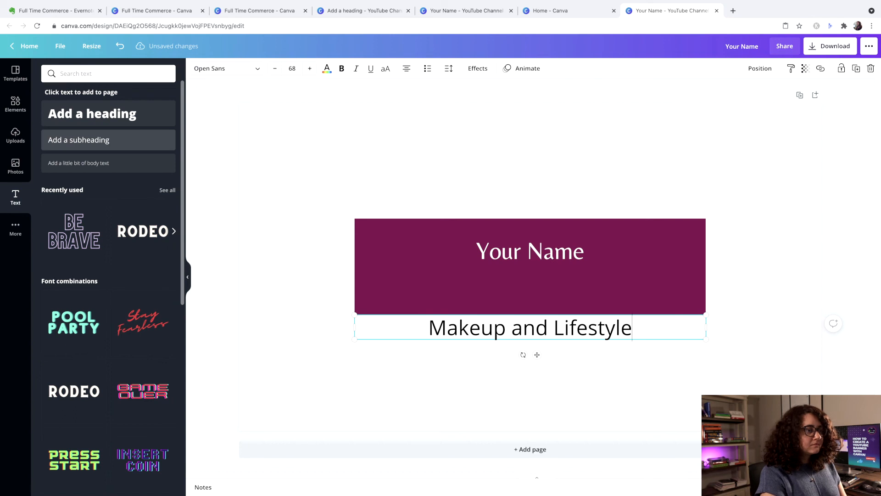
- Format the "Makeup and Lifestyle" subheading as bold Lato at font size 50
left_click(292, 69)
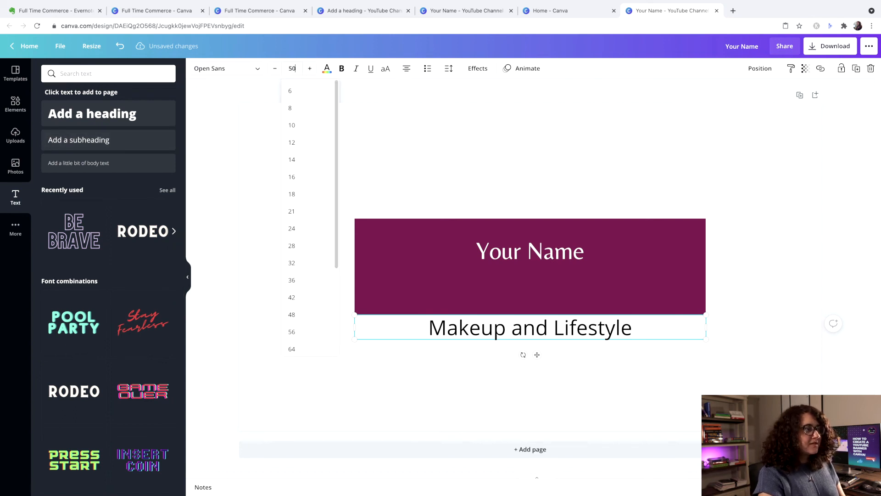
key("Return")
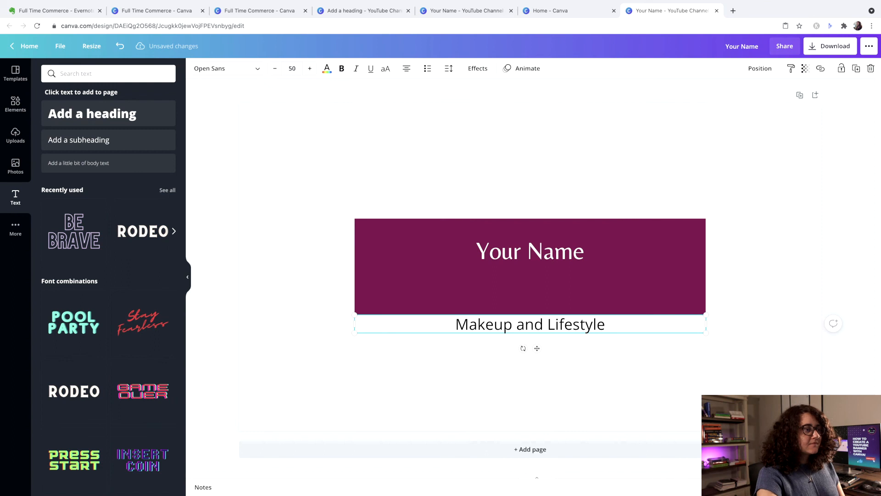
left_click(234, 69)
left_click(103, 146)
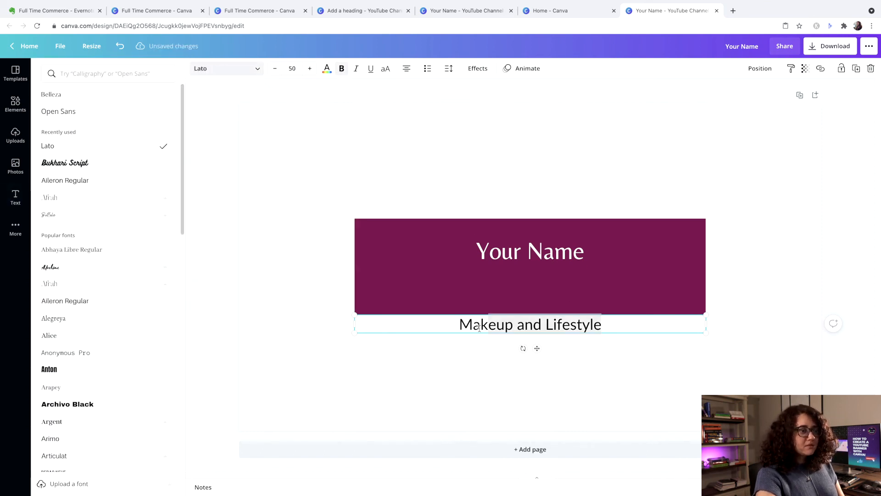
left_click(341, 69)
left_click(436, 307)
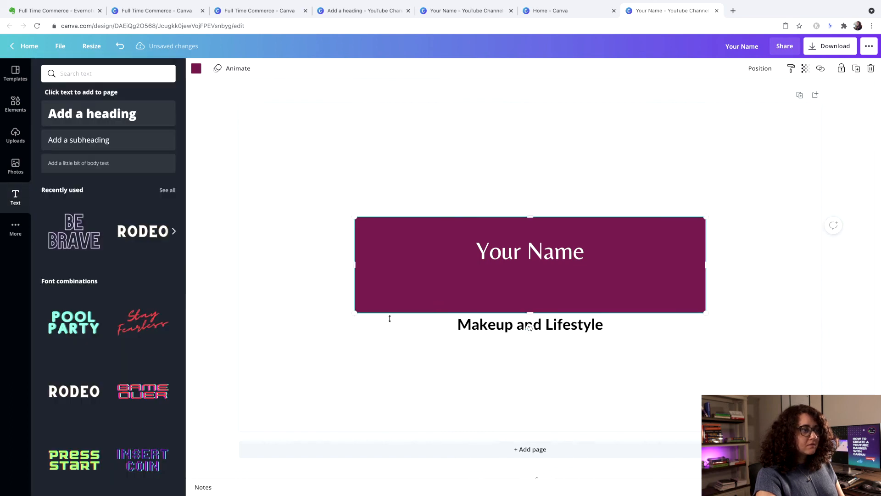
- Narrow the subheading's text box to fit its text and center it directly below the "Your Name" heading
left_click(395, 329)
left_click_drag(354, 324, 554, 319)
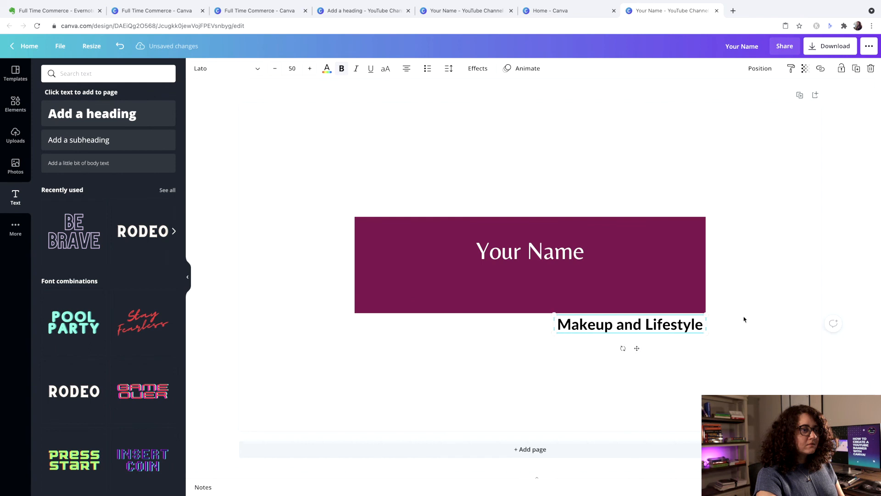
left_click_drag(661, 330, 560, 286)
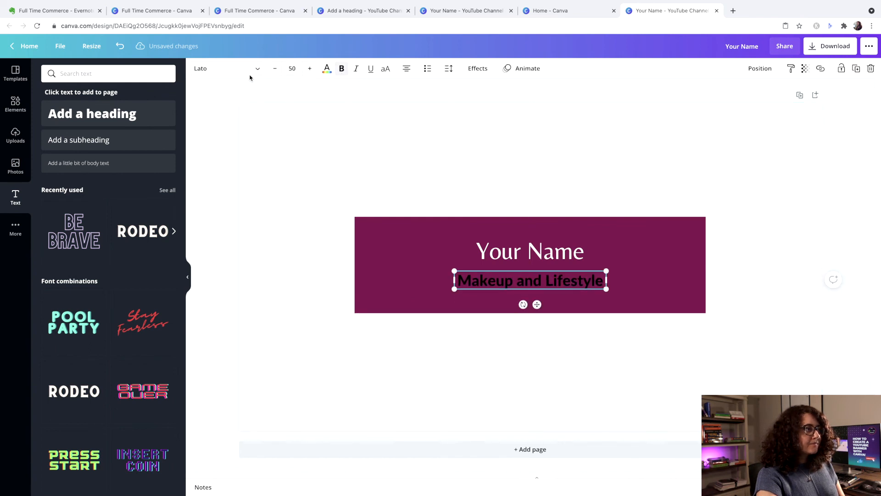
- Color the "Makeup and Lifestyle" subheading white from the website palette
left_click(327, 69)
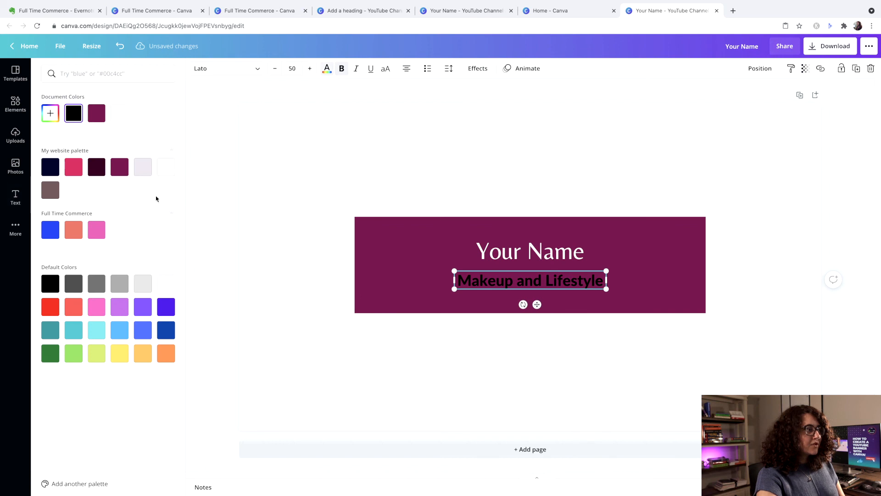
left_click(166, 170)
left_click(441, 155)
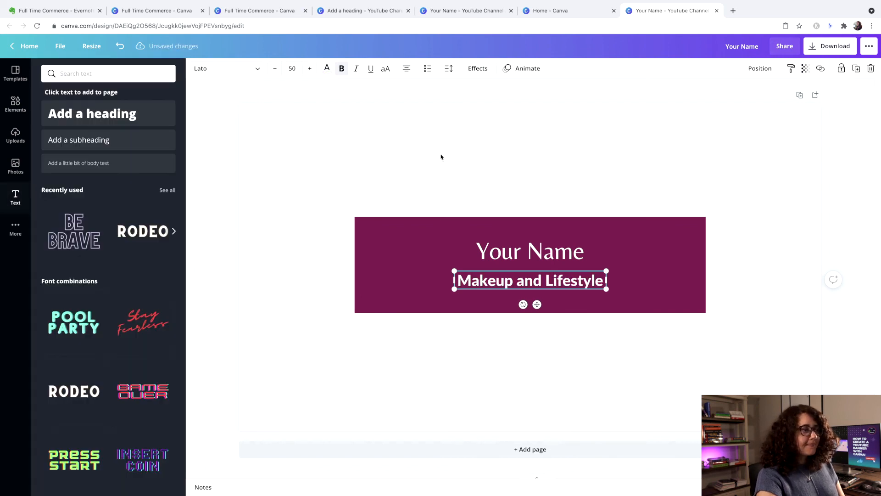
- Review the finished makeup banner in the other design for reference, and return to the new banner
left_click(659, 256)
left_click(454, 187)
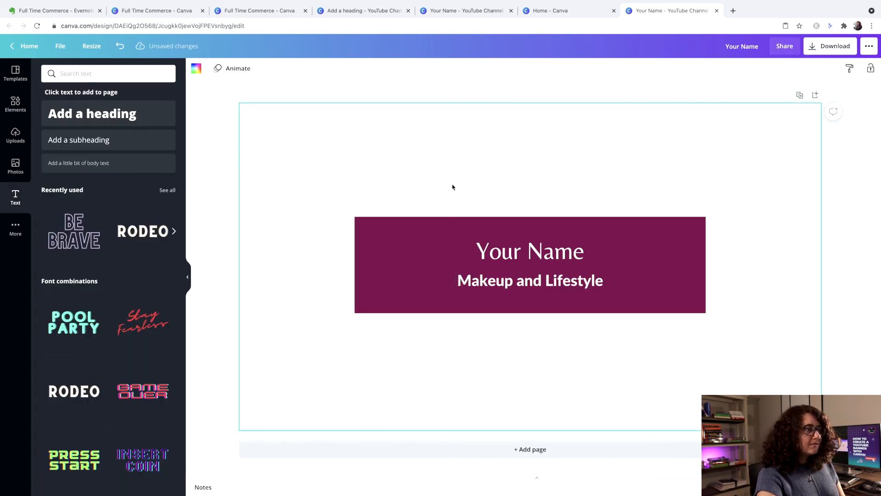
left_click(572, 11)
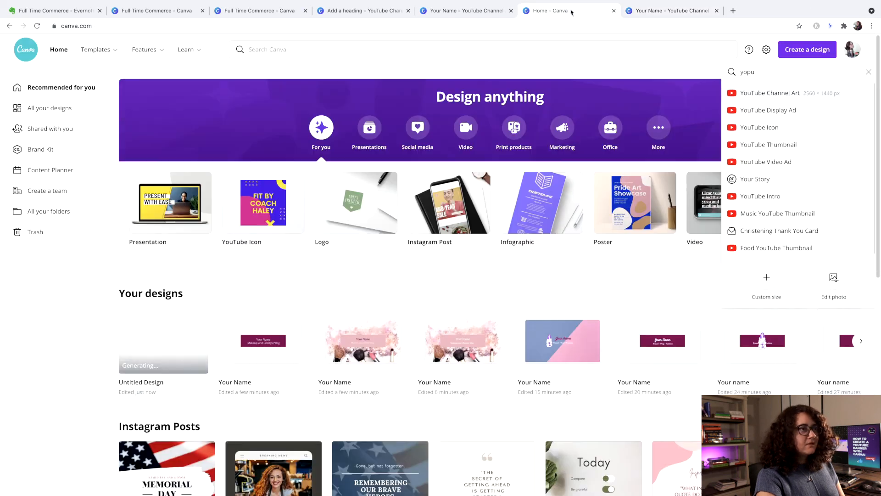
left_click_drag(502, 14, 560, 17)
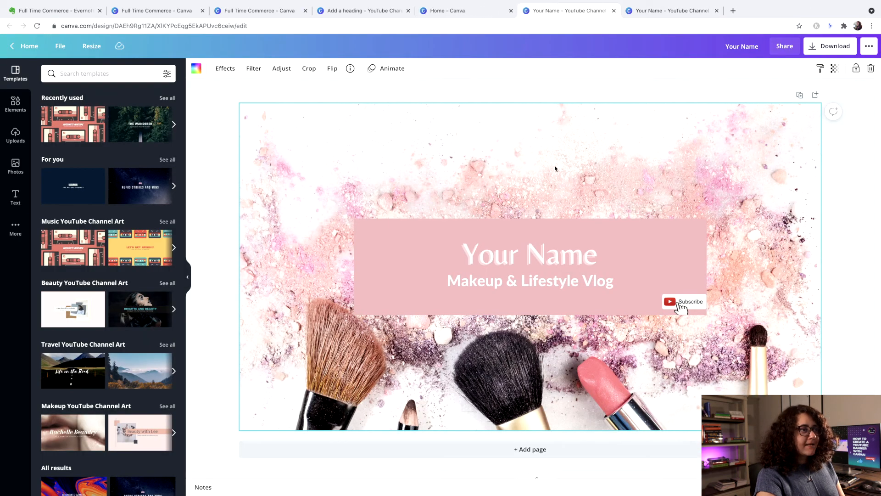
left_click(670, 11)
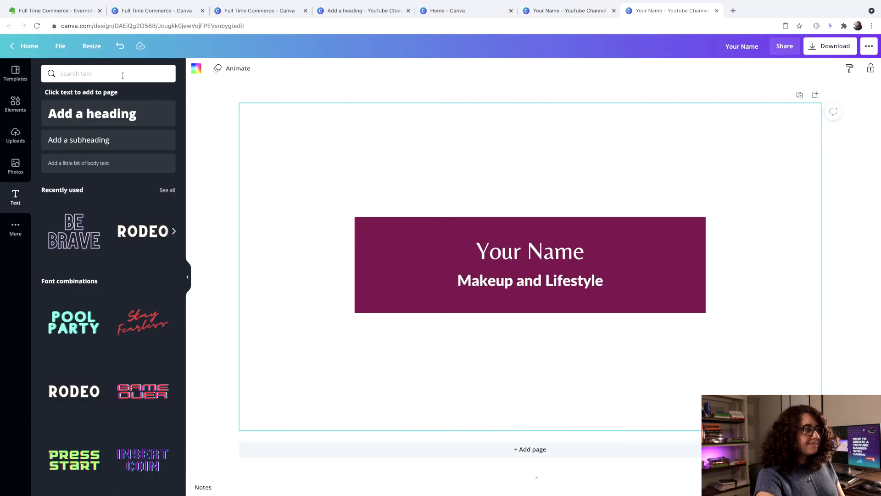
- Search the elements for "makeup" and set the photo of brushes, lipstick and pink powder as the banner's background
left_click(10, 111)
left_click(114, 73)
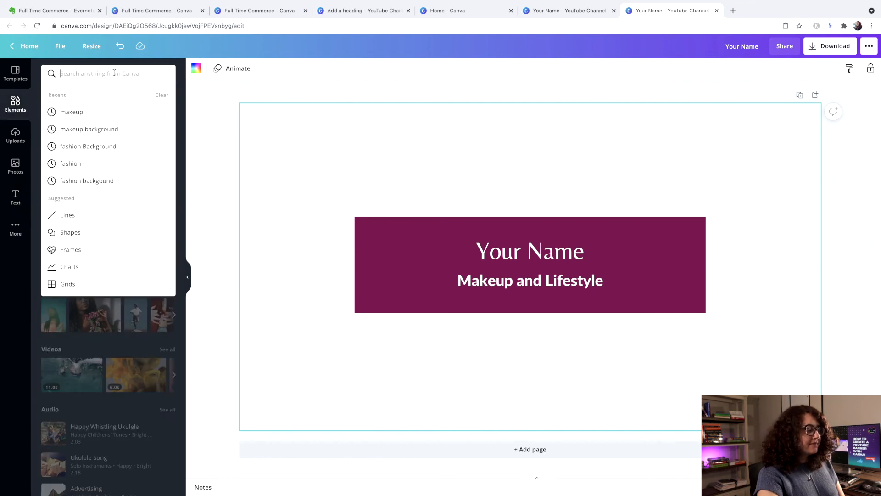
type("mak")
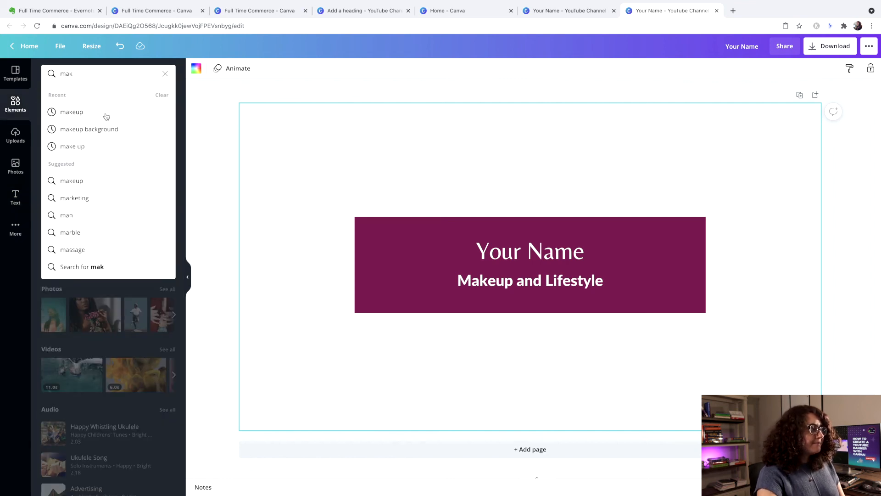
left_click(107, 117)
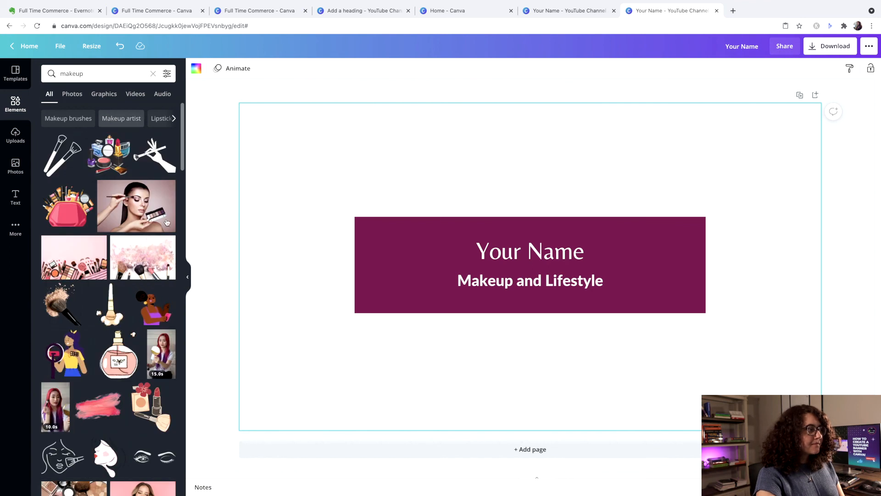
left_click(156, 261)
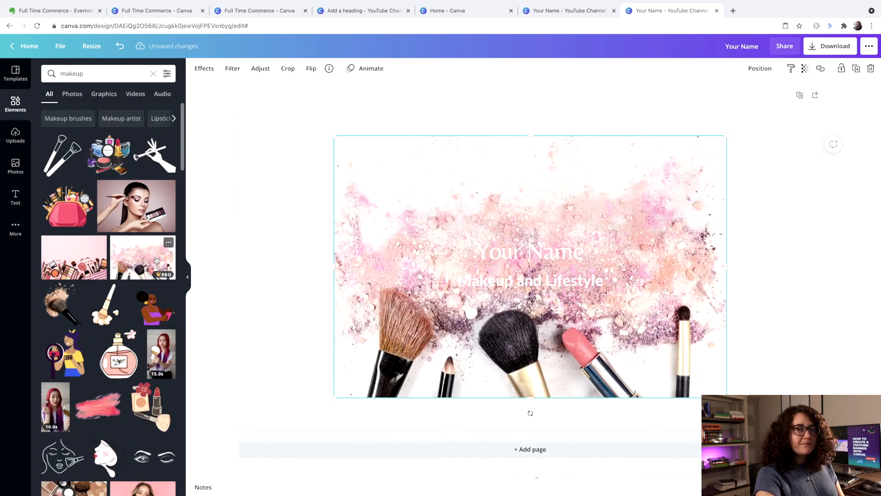
right_click(644, 191)
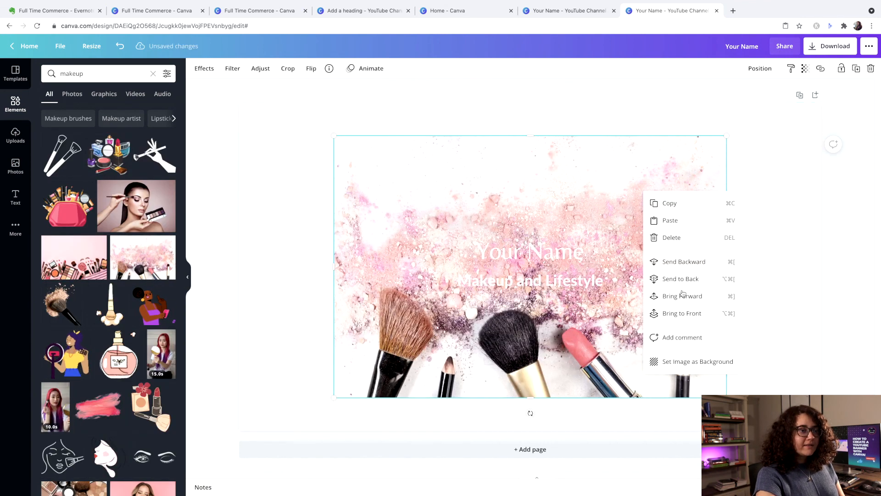
left_click(670, 362)
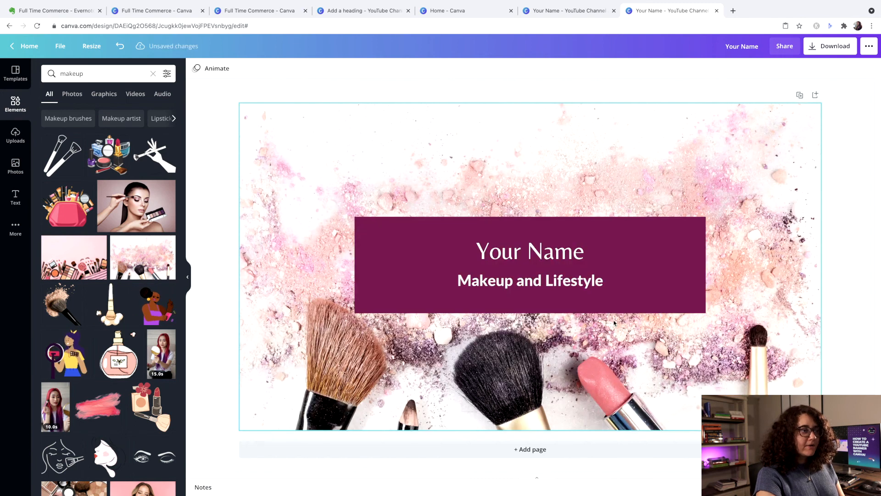
- Recolor the rectangle behind the text with the pink #e8b1b8 from the photo colors
left_click(404, 260)
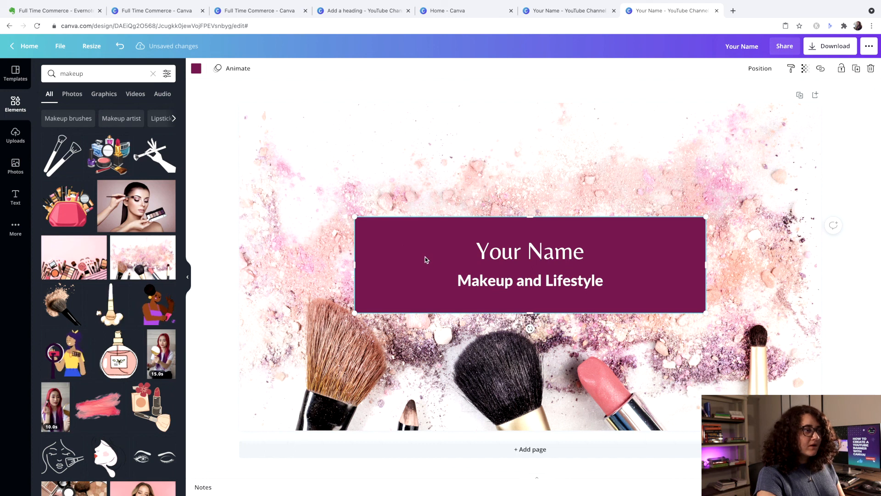
left_click(198, 70)
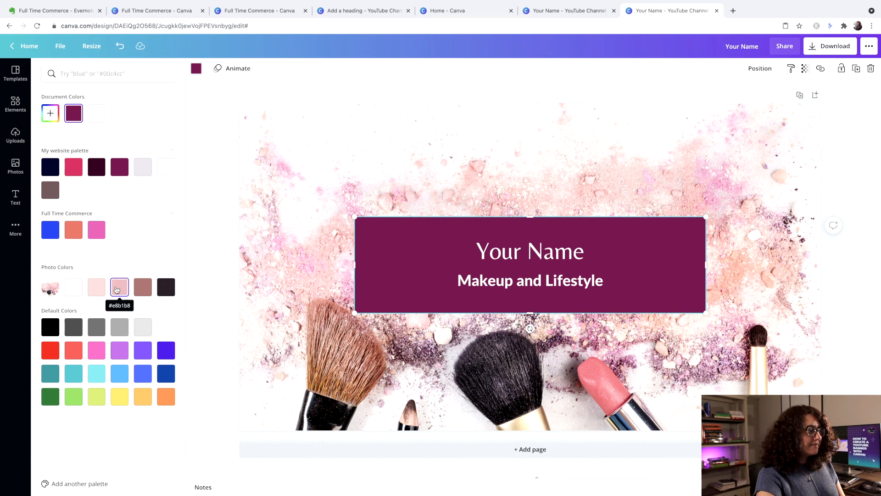
left_click(118, 294)
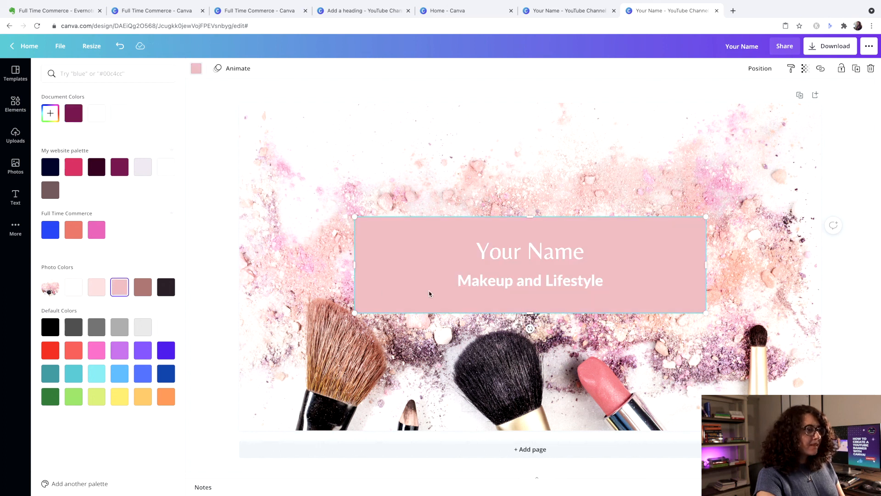
left_click(430, 151)
- Apply a Shadow effect to the "Your Name" heading with an offset of 64 and an adjusted shadow direction
left_click(515, 251)
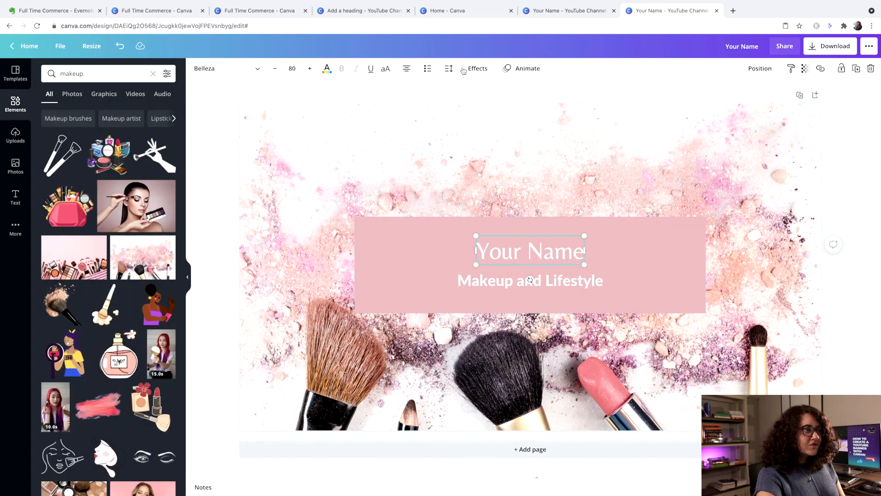
left_click(484, 69)
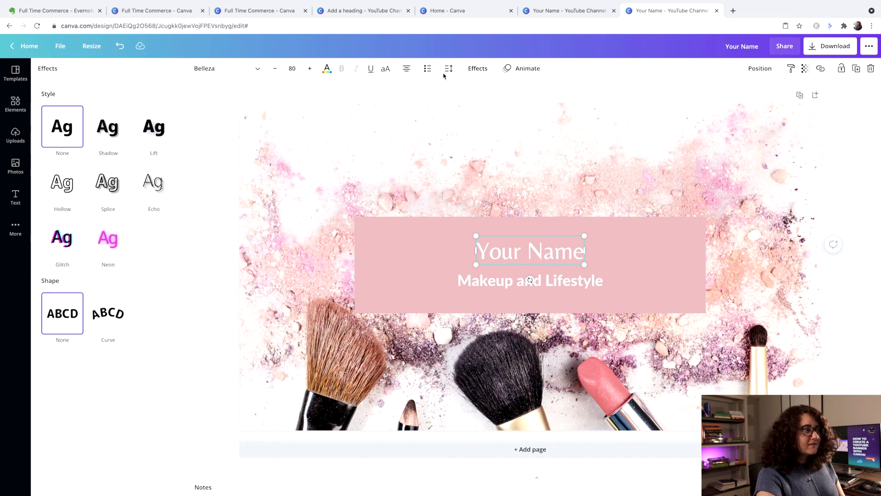
left_click(106, 146)
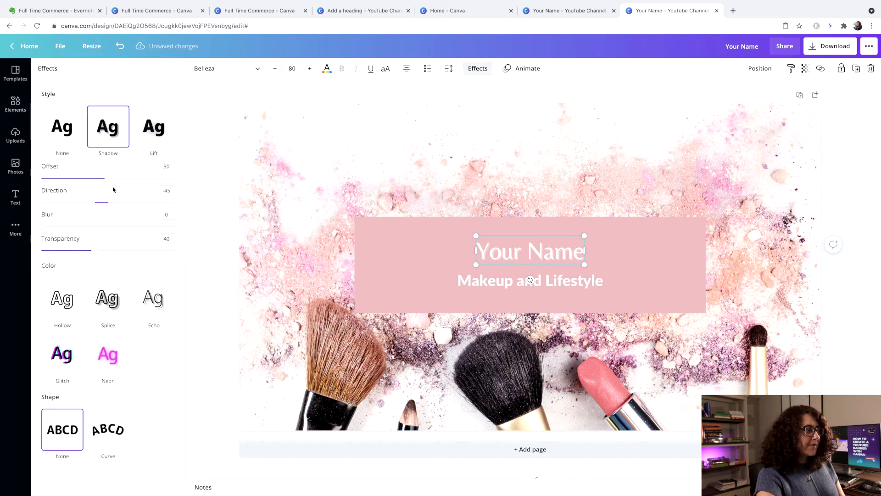
mouse_move(92, 203)
left_mouse_down()
mouse_move(118, 207)
mouse_move(97, 202)
left_mouse_up()
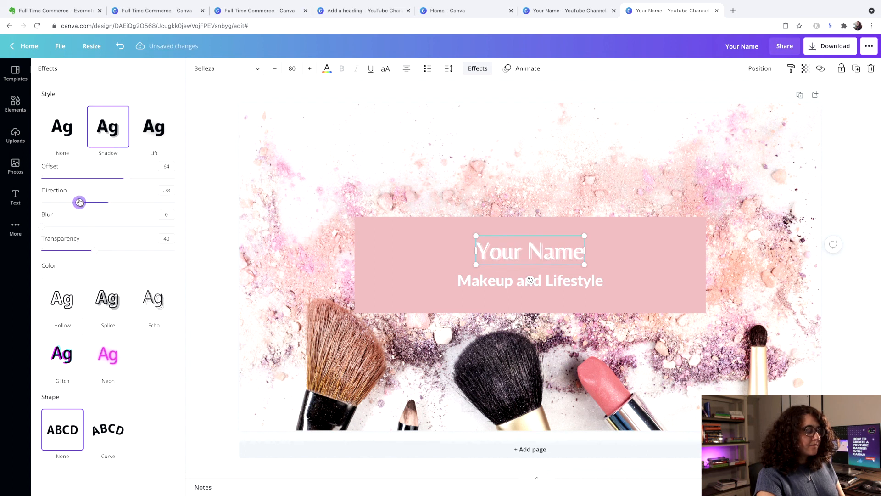
left_click(439, 174)
left_click(641, 271)
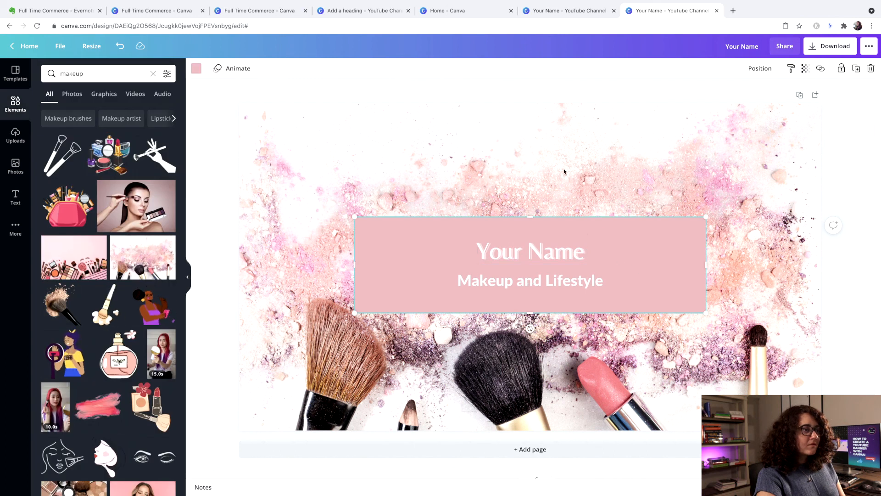
left_click(565, 172)
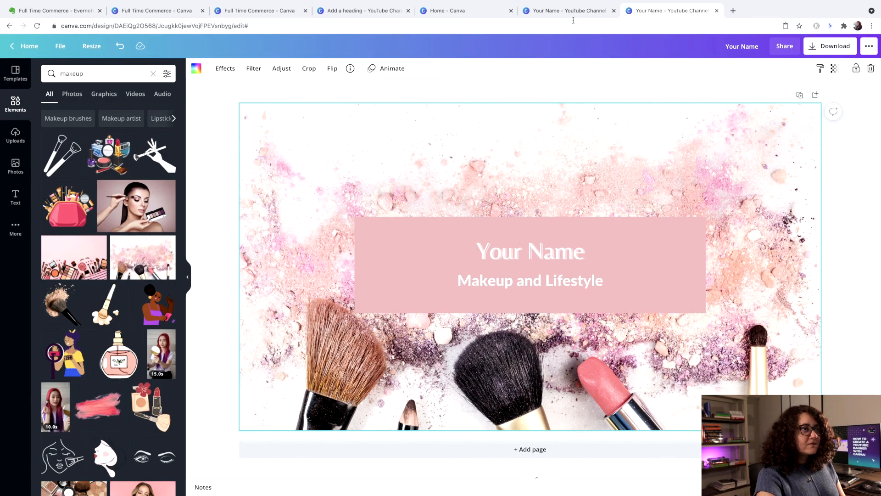
- Add the white "Subscribe" graphic with the hand cursor from the elements, scaled down into the pink rectangle's lower-right corner
left_click(574, 17)
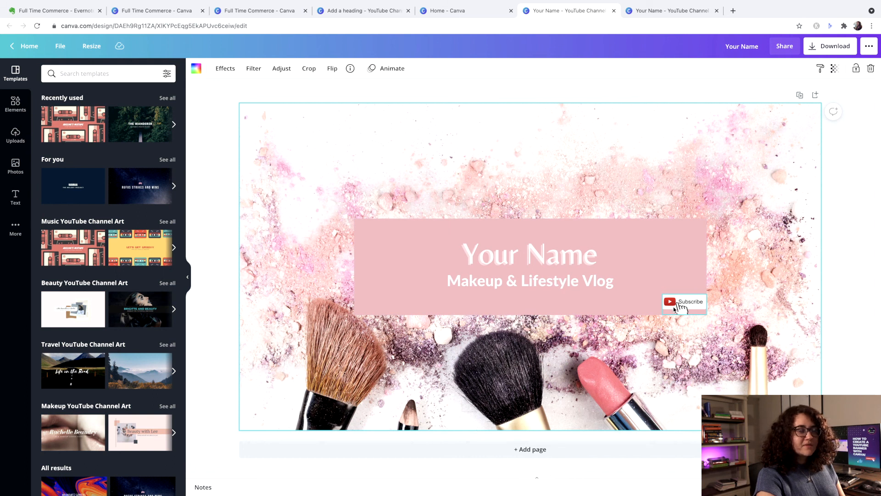
left_click(670, 11)
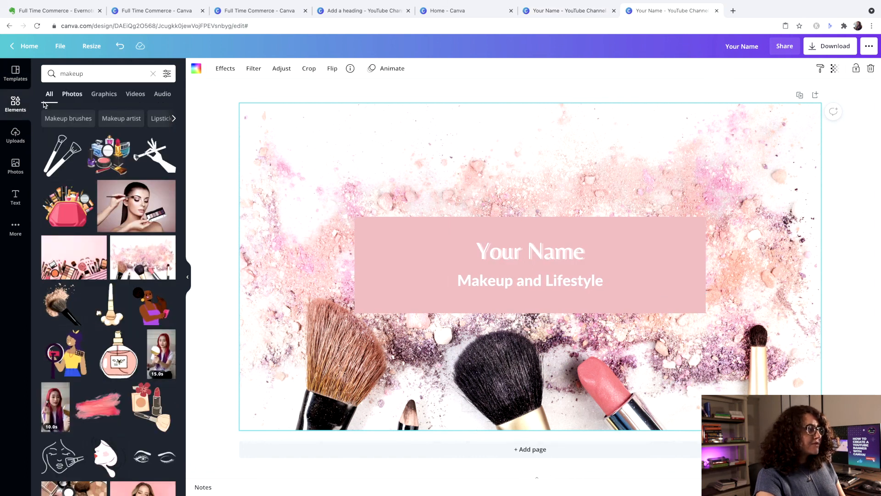
left_click(153, 74)
left_click(94, 73)
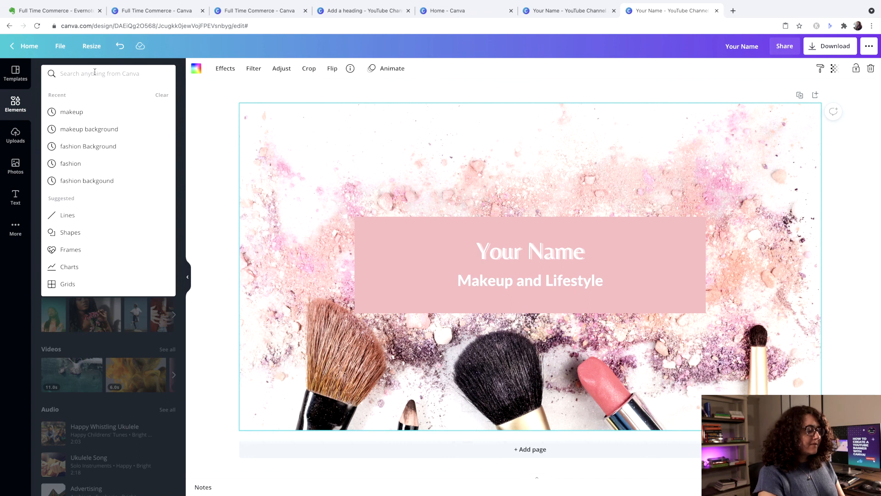
type("sub")
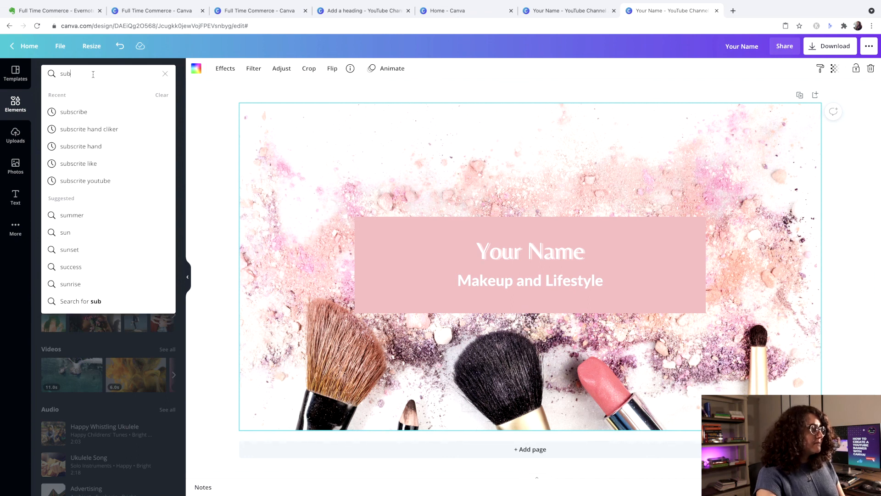
left_click(88, 110)
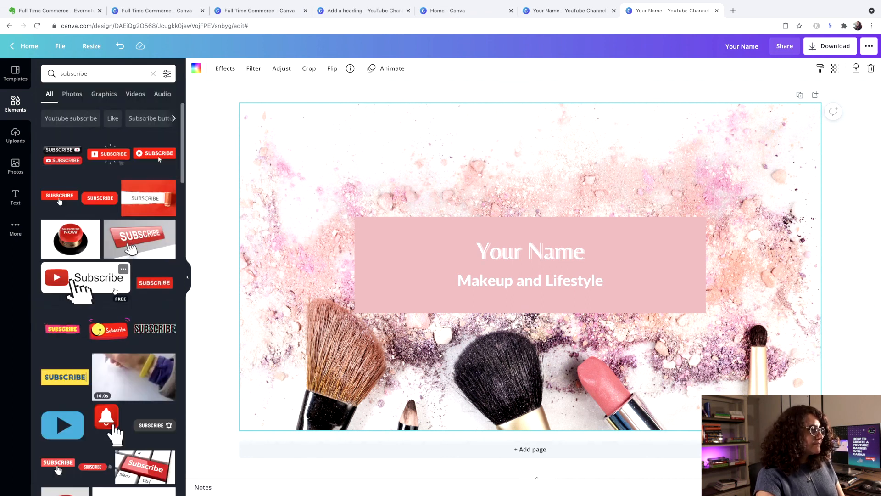
left_click(94, 286)
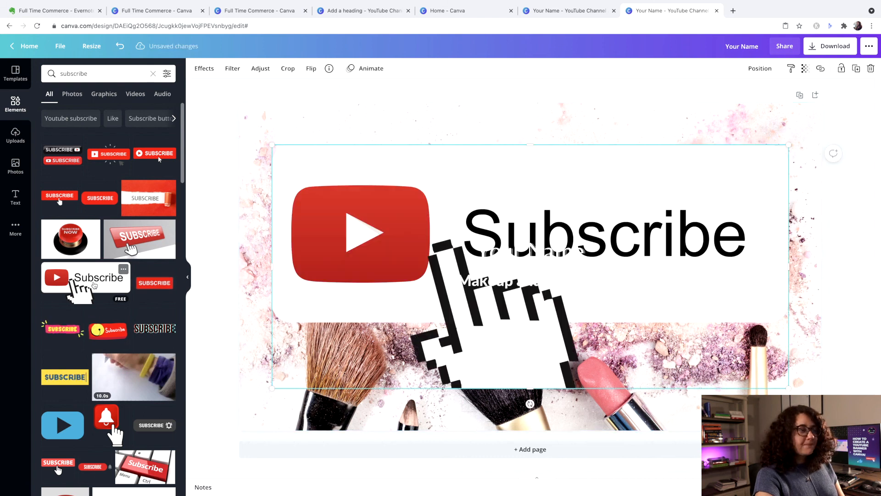
left_click_drag(793, 394, 691, 292)
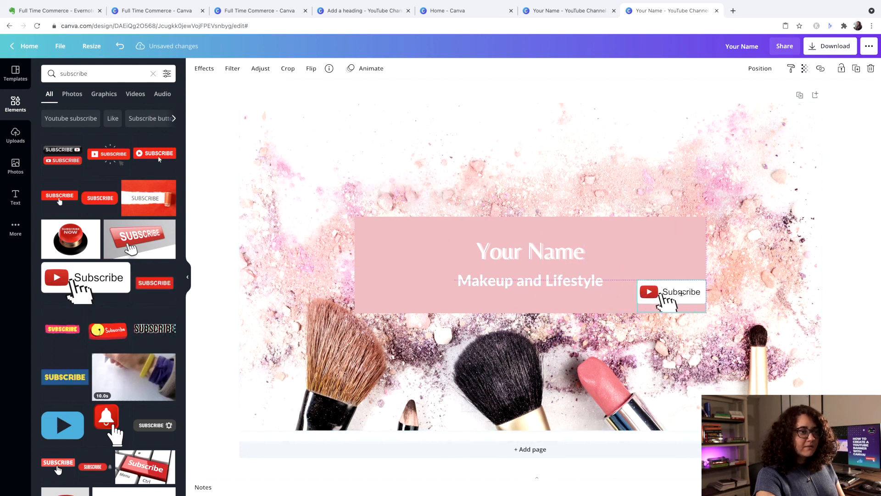
left_click(785, 280)
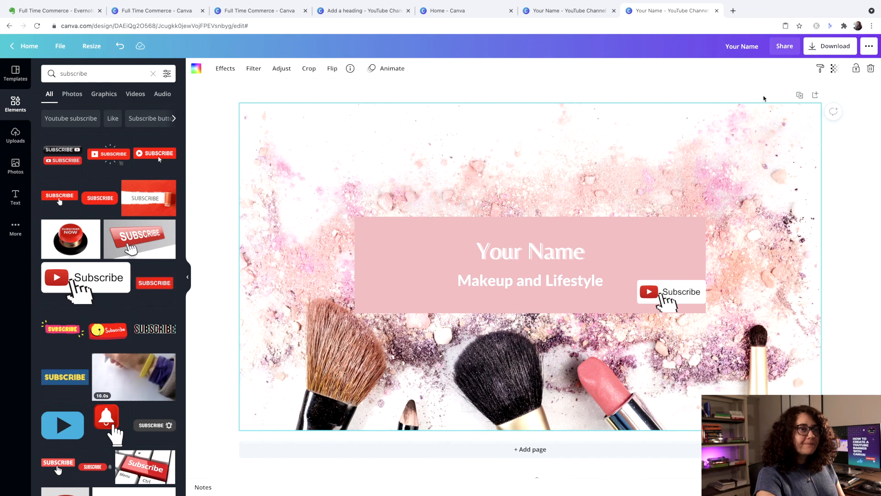
- Download the makeup banner as a PNG at size 1
left_click(825, 50)
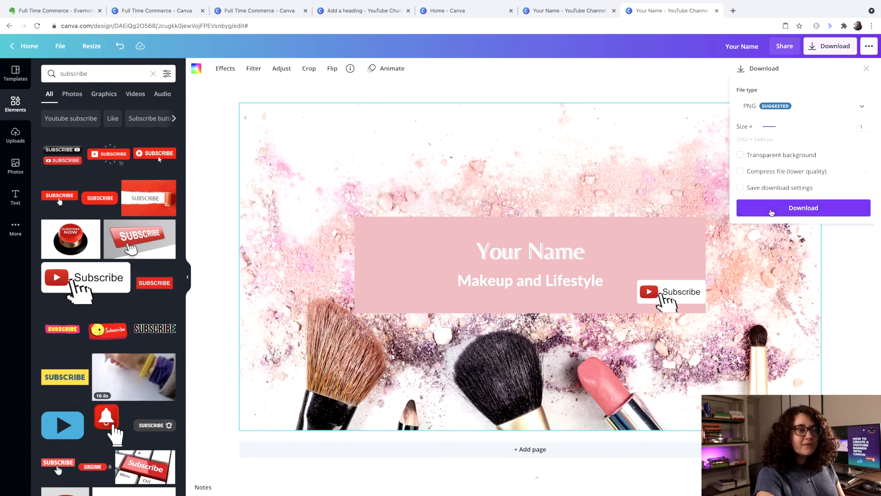
left_click(799, 209)
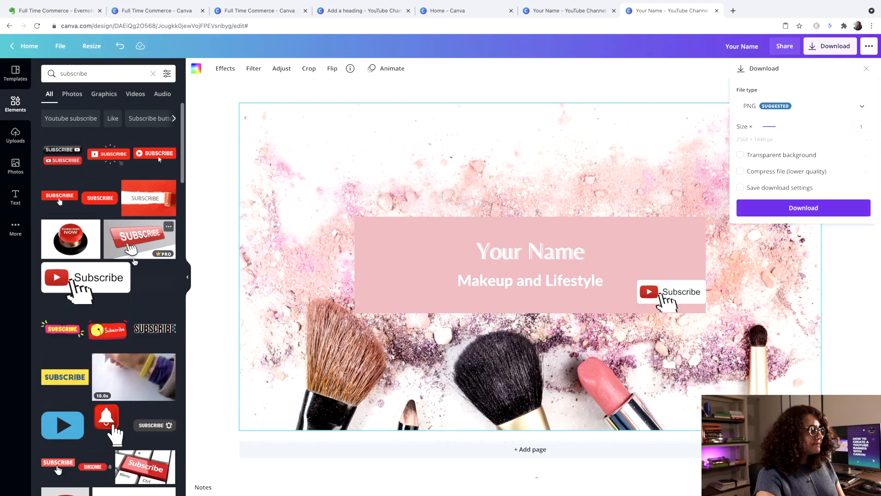